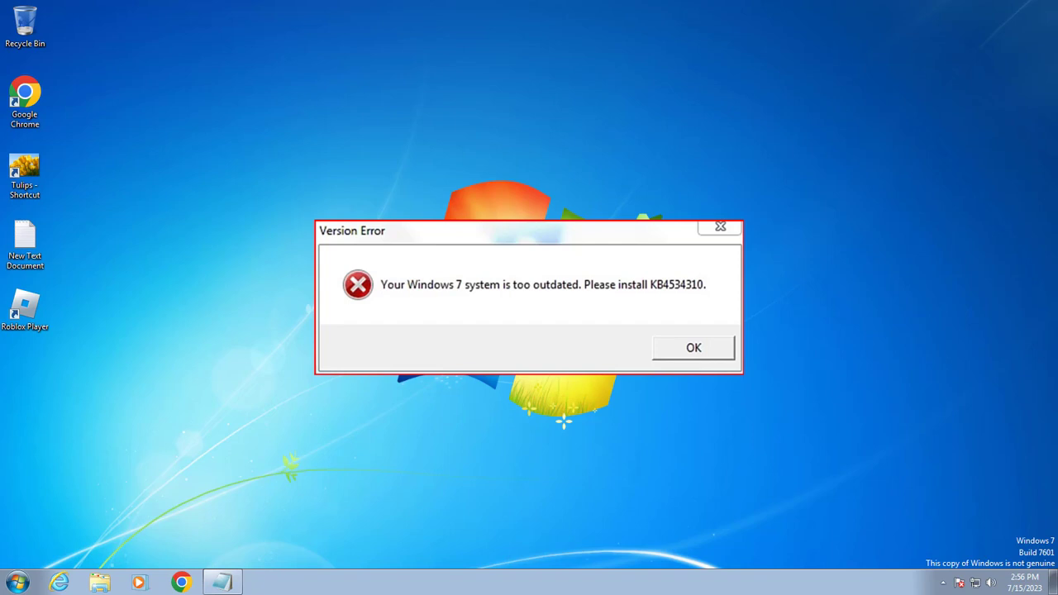
# Dismiss the version error, check the Windows edition and system type in the Computer properties, and close the windows
pyautogui.press('Return')
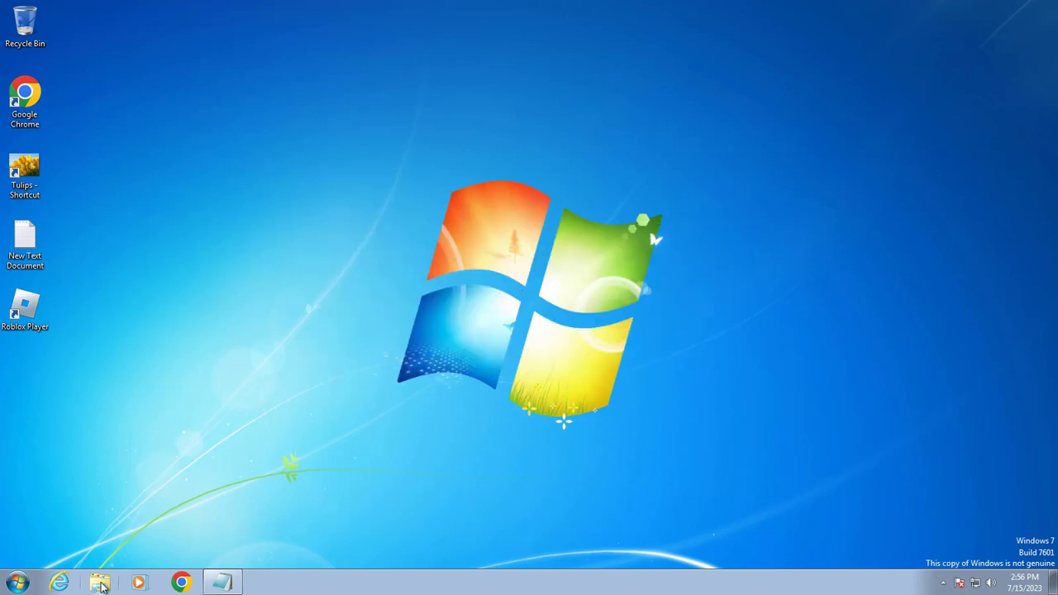
pyautogui.click(99, 583)
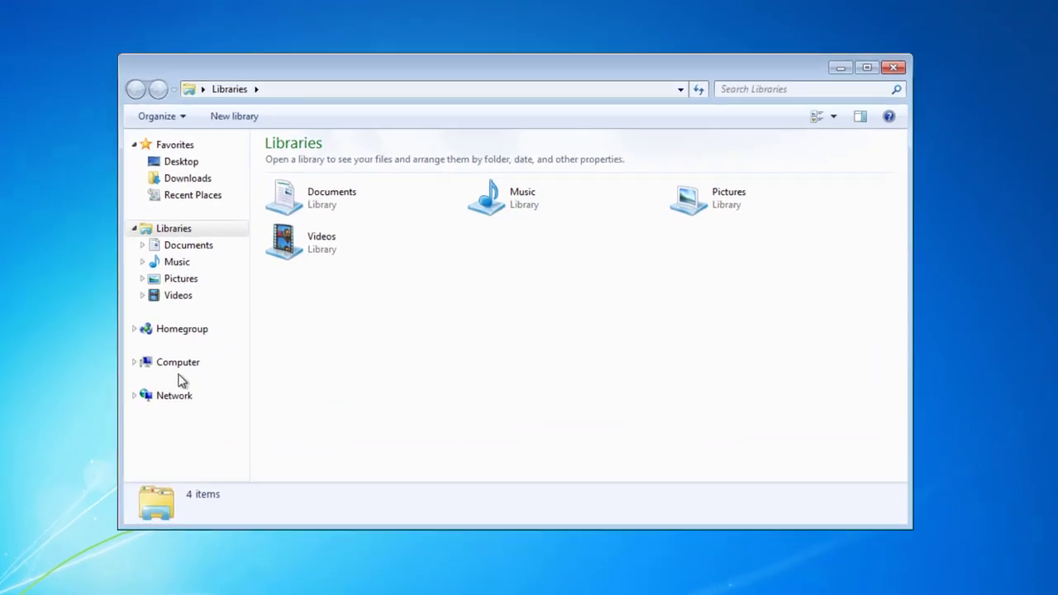
pyautogui.rightClick(240, 354)
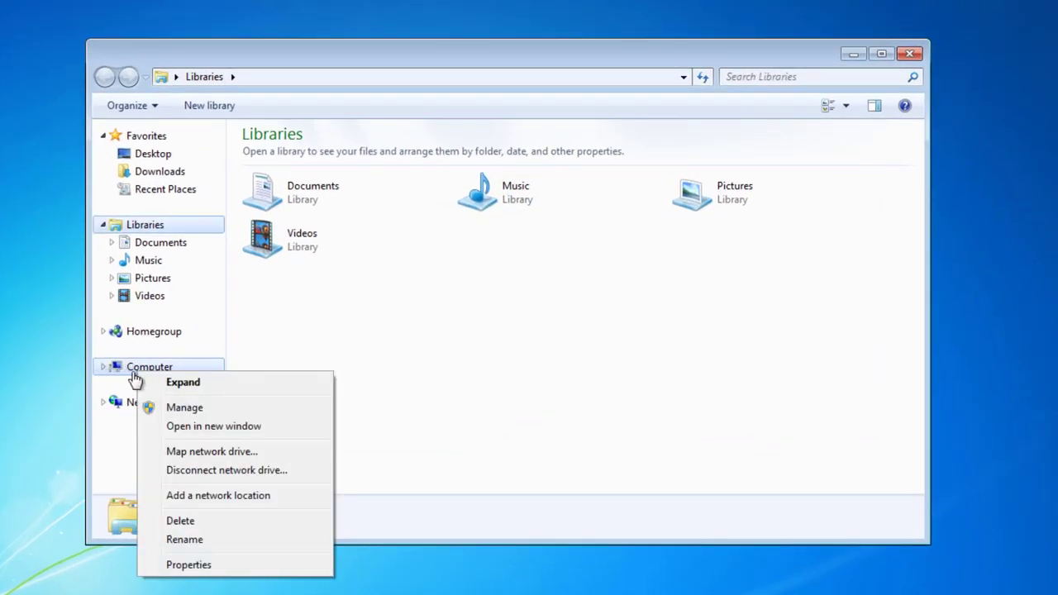
pyautogui.click(189, 567)
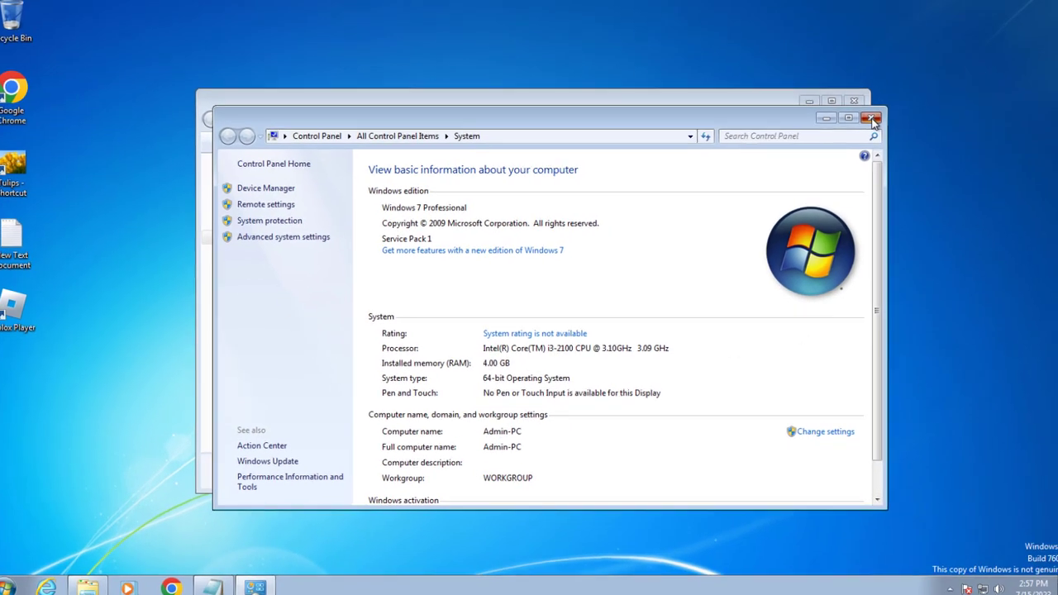
pyautogui.click(918, 82)
pyautogui.click(899, 63)
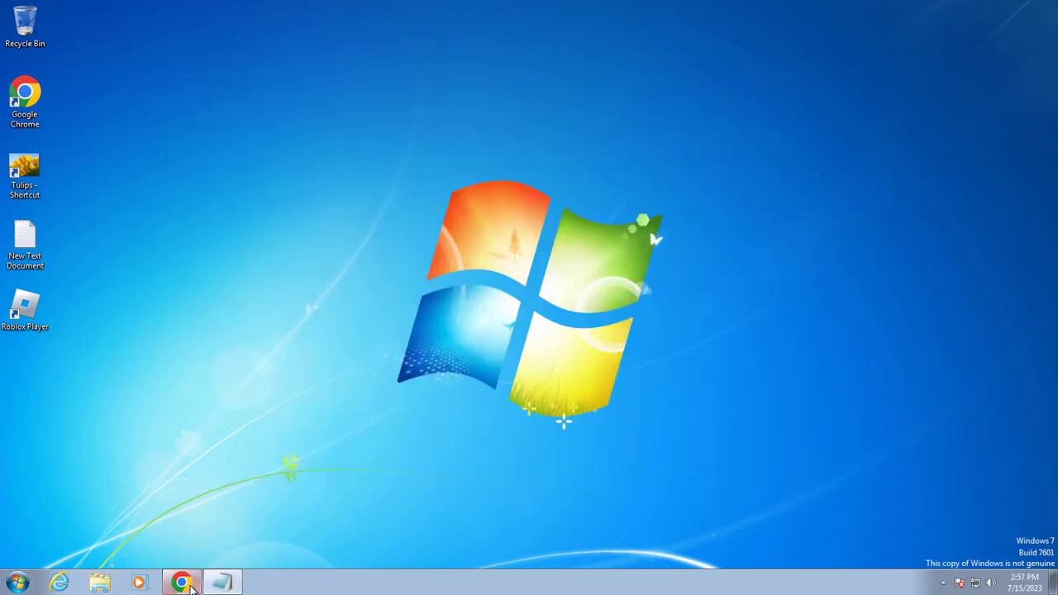
# Copy the Link 1 URL for KB4490628 from the Notepad text document and open it in Chrome
pyautogui.click(229, 586)
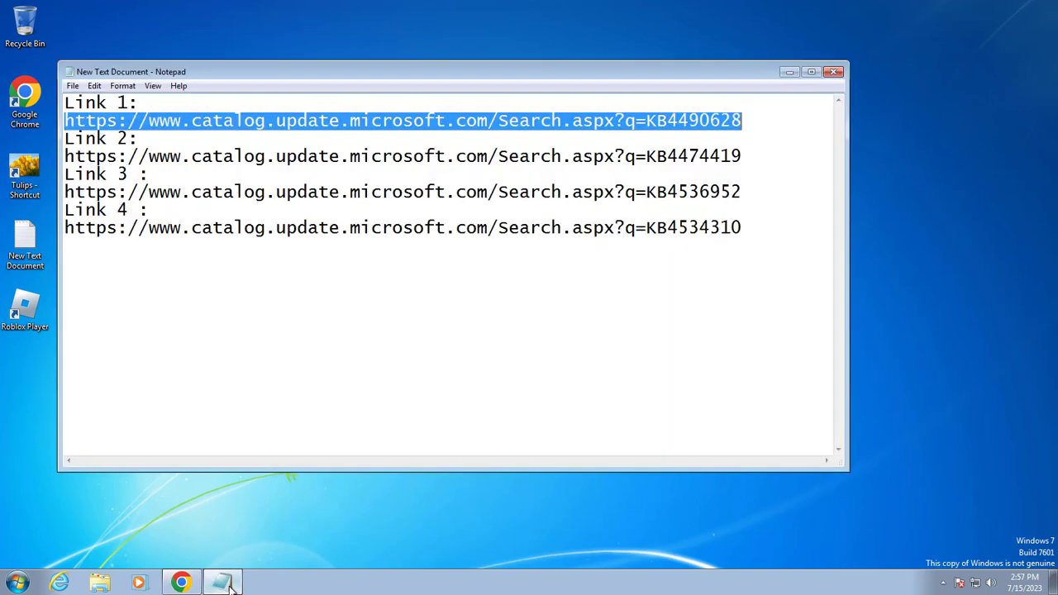
pyautogui.click(767, 123)
pyautogui.moveTo(767, 123); pyautogui.dragTo(62, 123)
pyautogui.hotkey('ctrl', 'c')
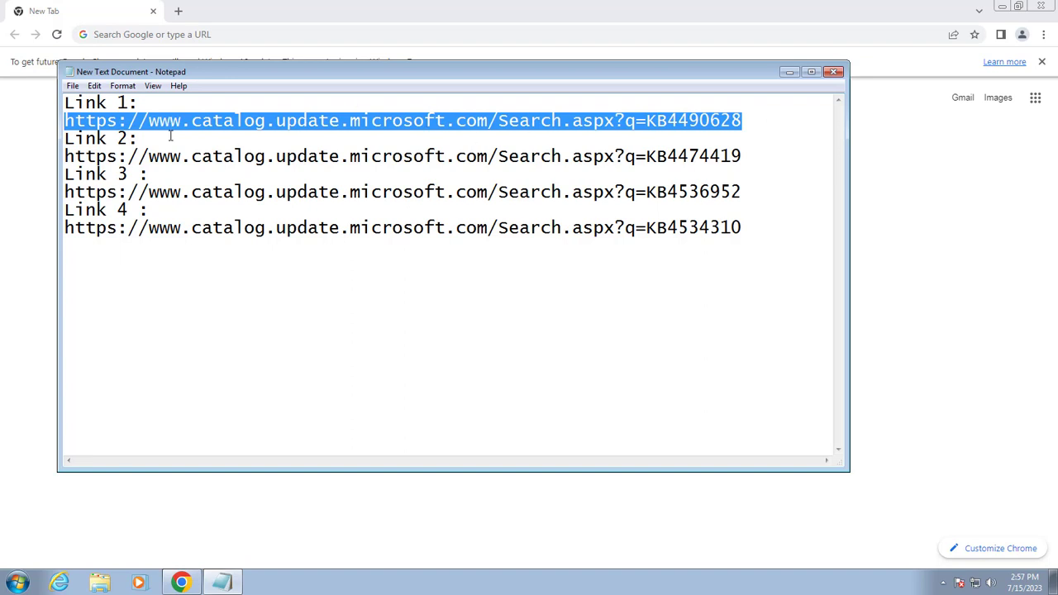
pyautogui.click(789, 71)
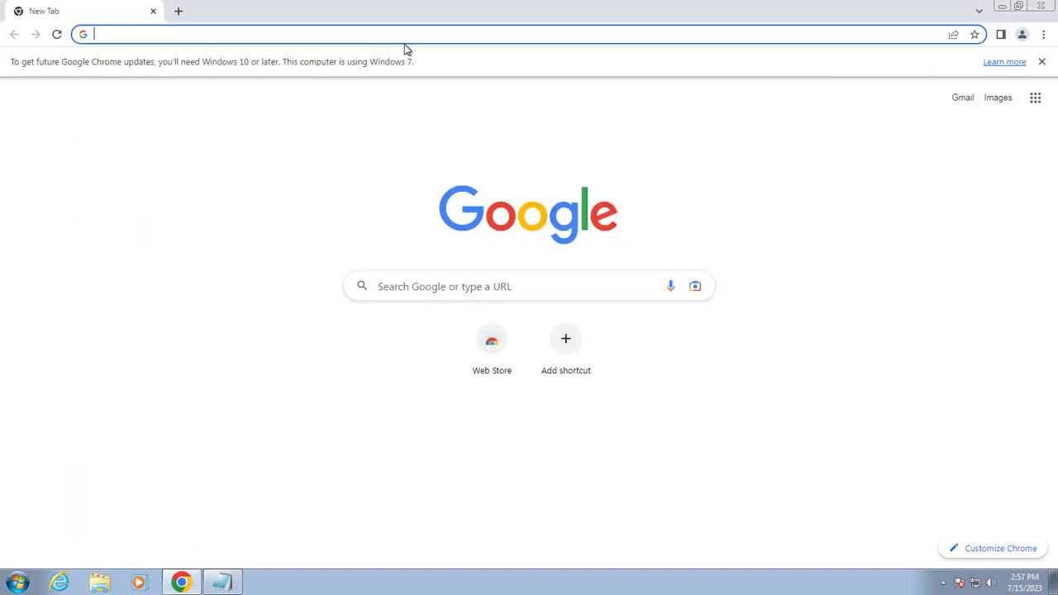
pyautogui.click(366, 38)
pyautogui.hotkey('ctrl', 'v')
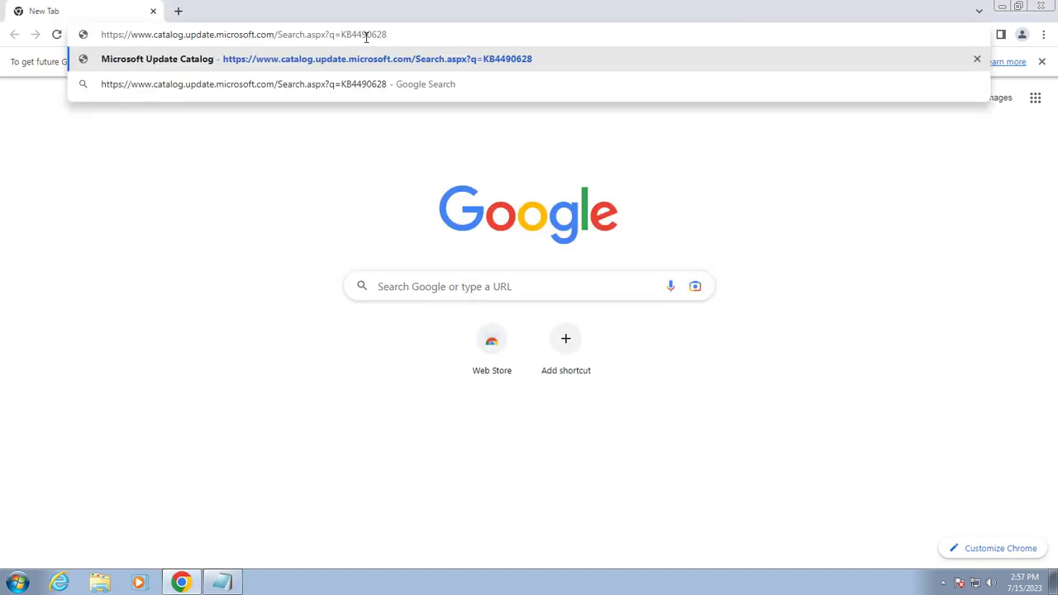
pyautogui.press('Return')
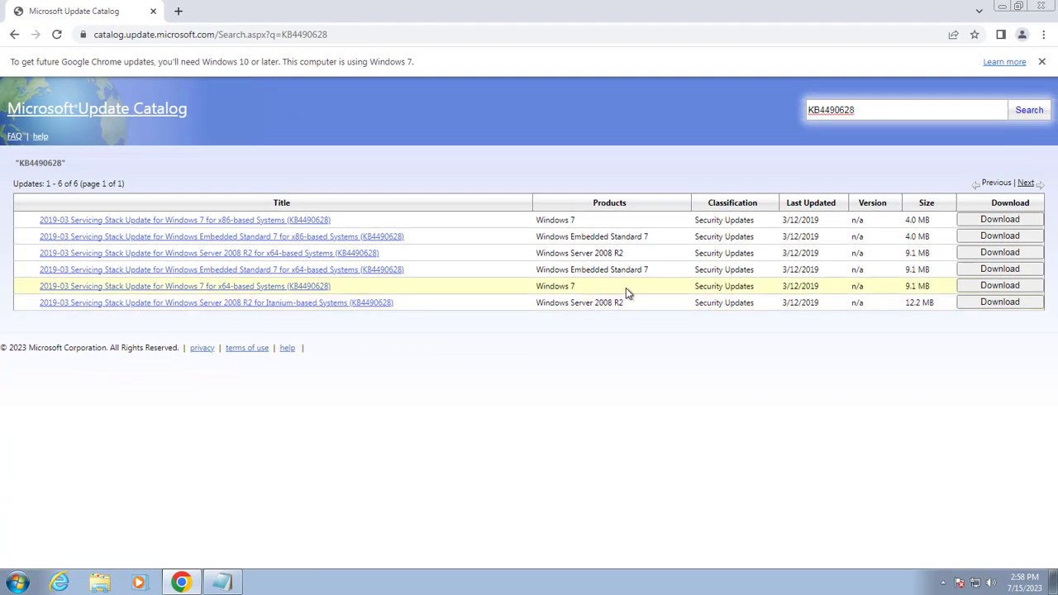
# Download the KB4490628 package for Windows 7 x64-based systems and set it to open when done
pyautogui.click(976, 290)
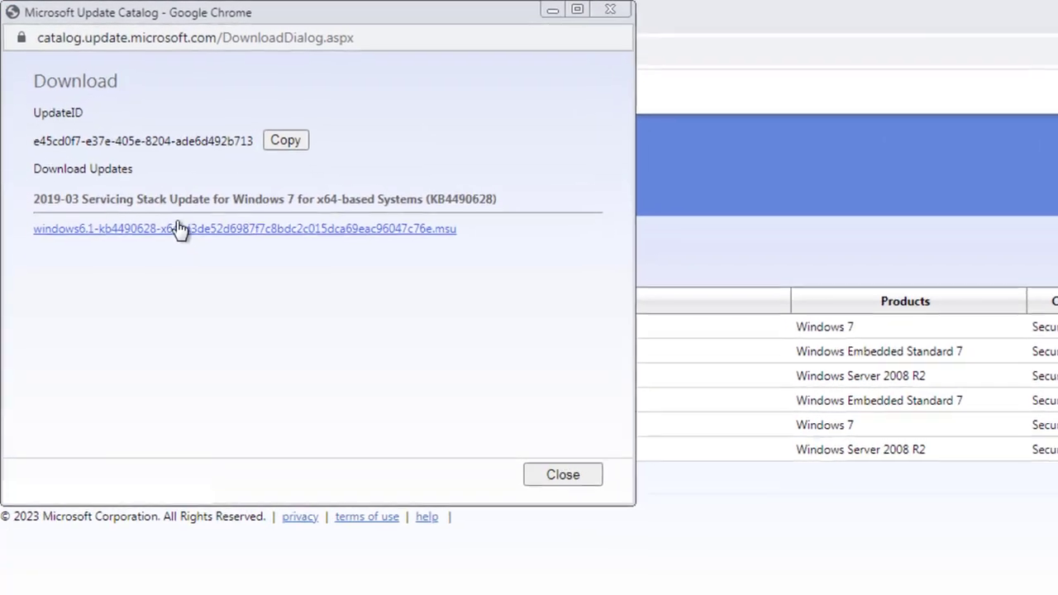
pyautogui.click(188, 241)
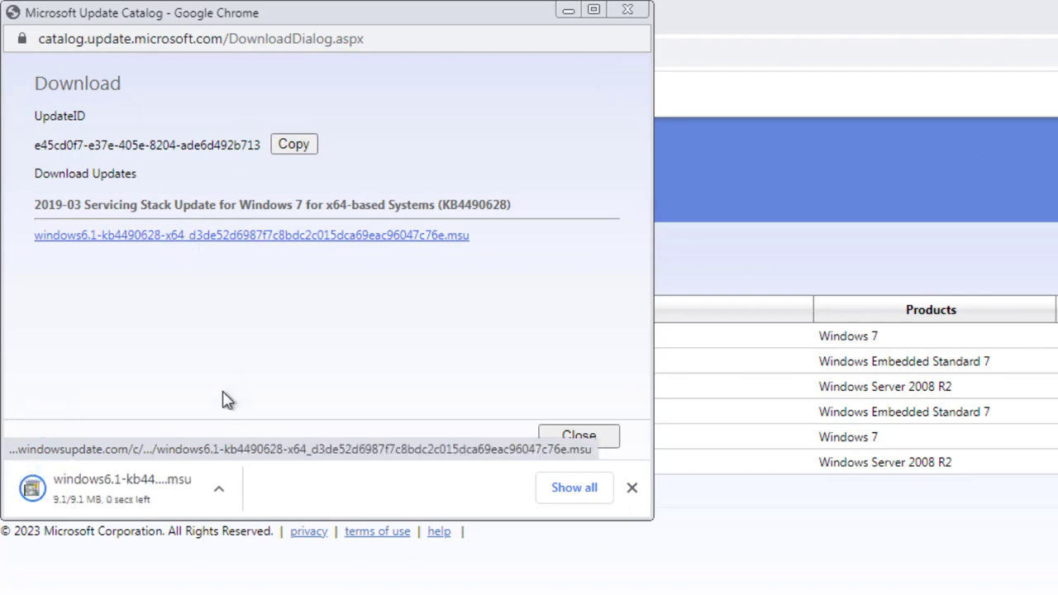
pyautogui.click(227, 490)
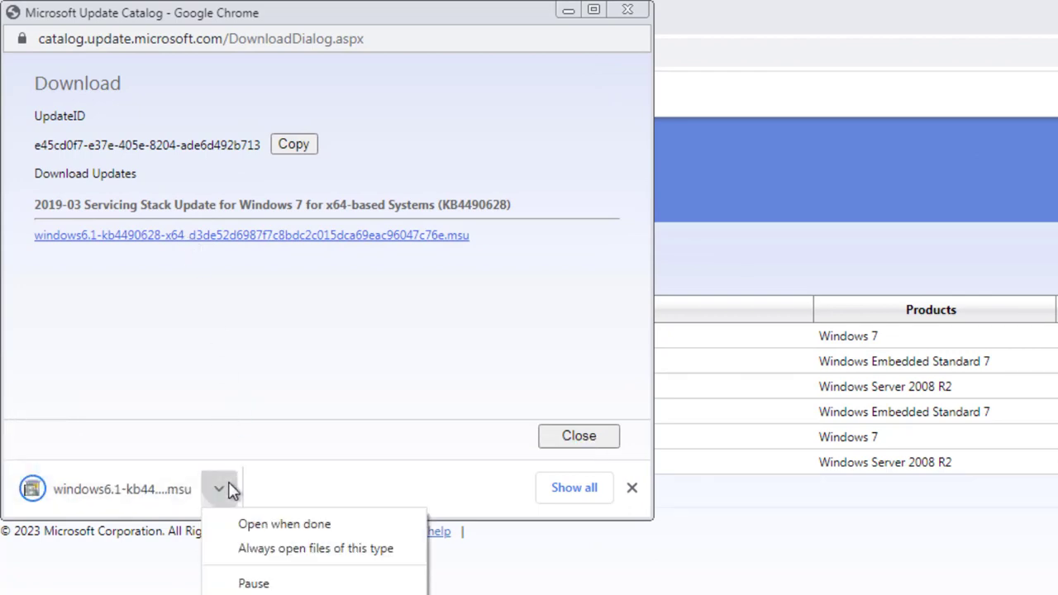
pyautogui.click(258, 525)
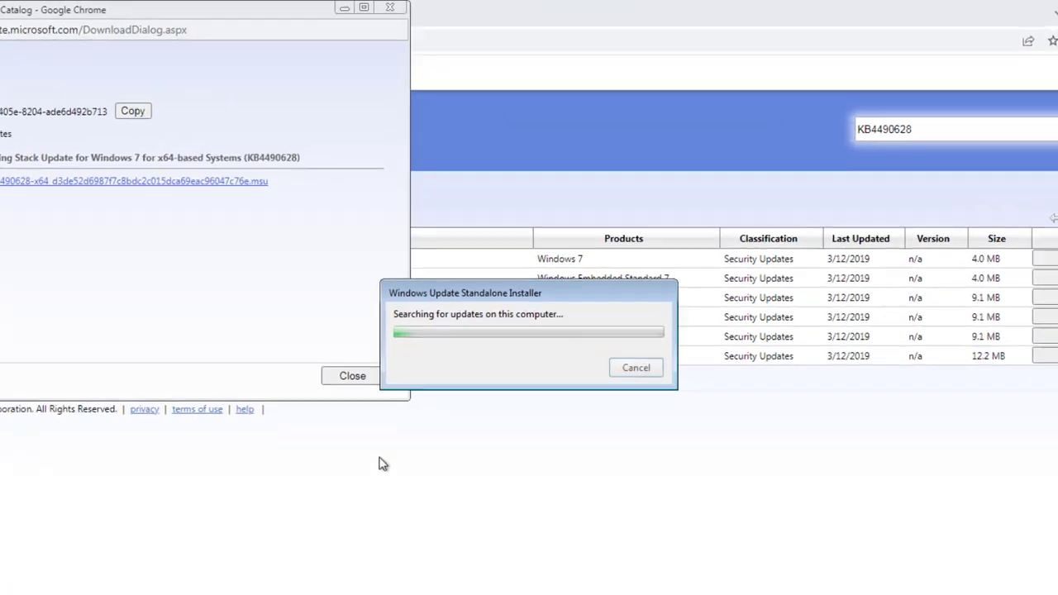
# Close the genuine-Windows warning, the KB4490628 installer message and the catalog's download window
pyautogui.click(543, 270)
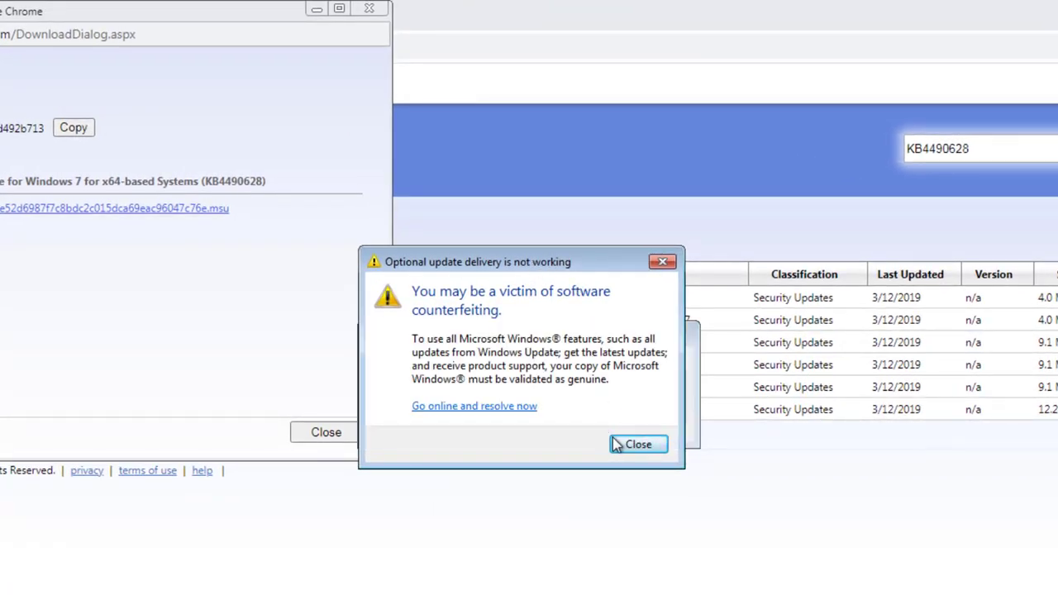
pyautogui.click(628, 451)
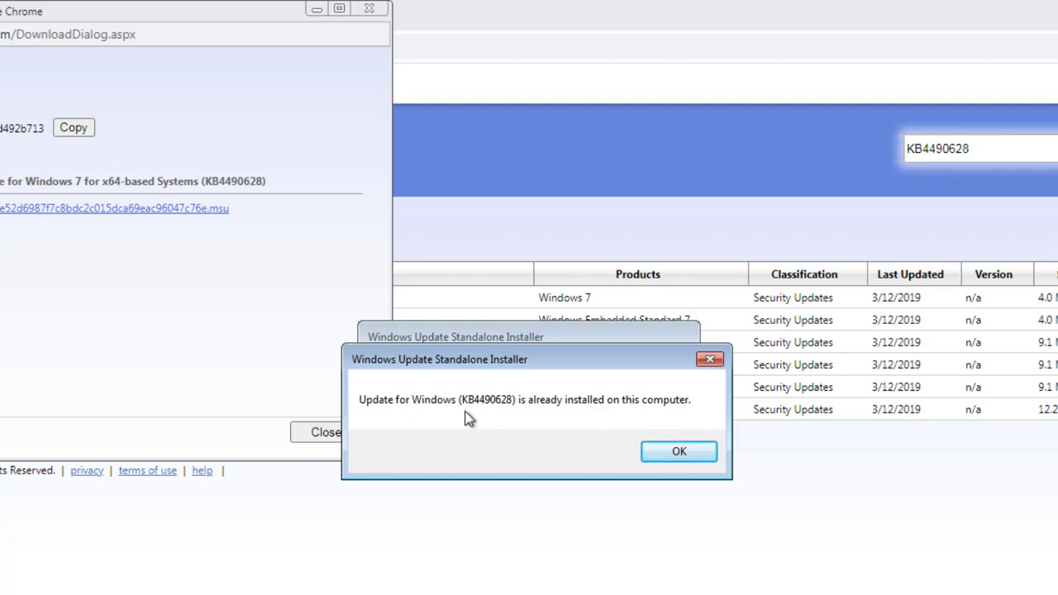
pyautogui.click(653, 453)
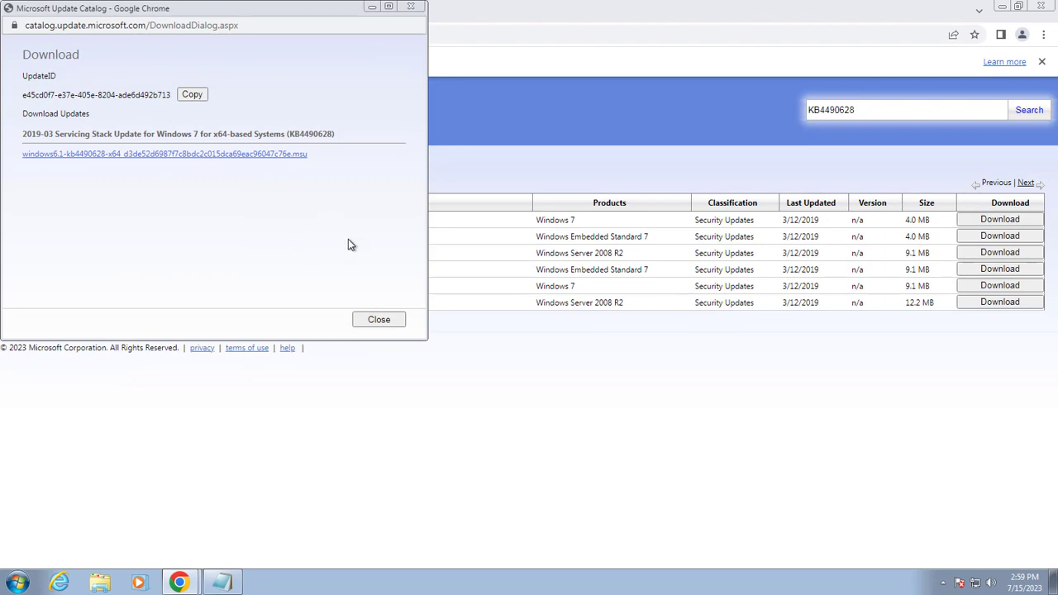
pyautogui.click(385, 322)
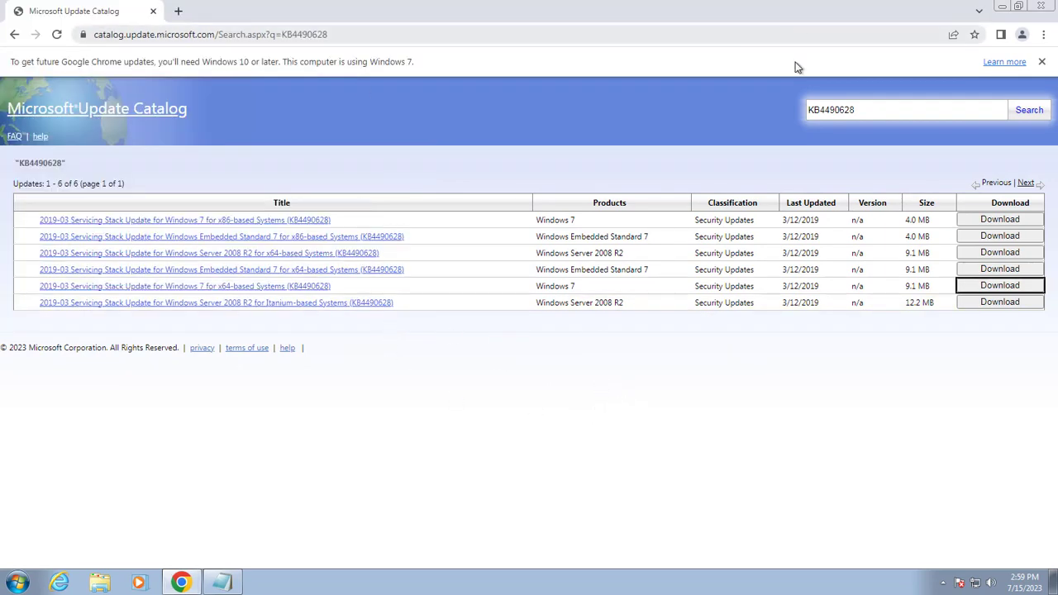
# Copy the Link 2 URL for KB4474419 from the Notepad text document and load it in Chrome
pyautogui.click(242, 580)
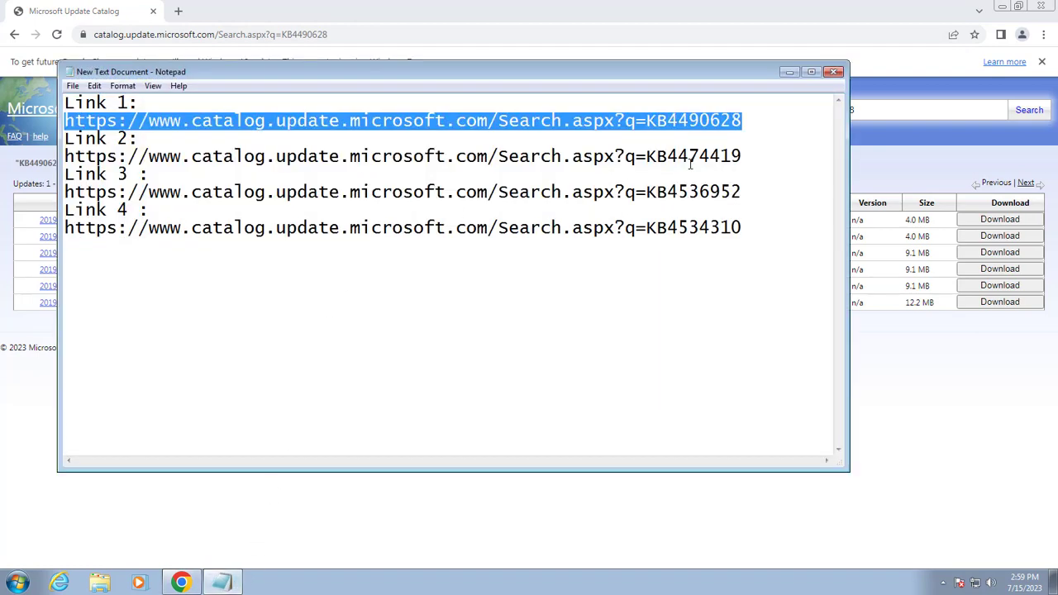
pyautogui.moveTo(742, 156); pyautogui.dragTo(8, 154)
pyautogui.hotkey('ctrl', 'c')
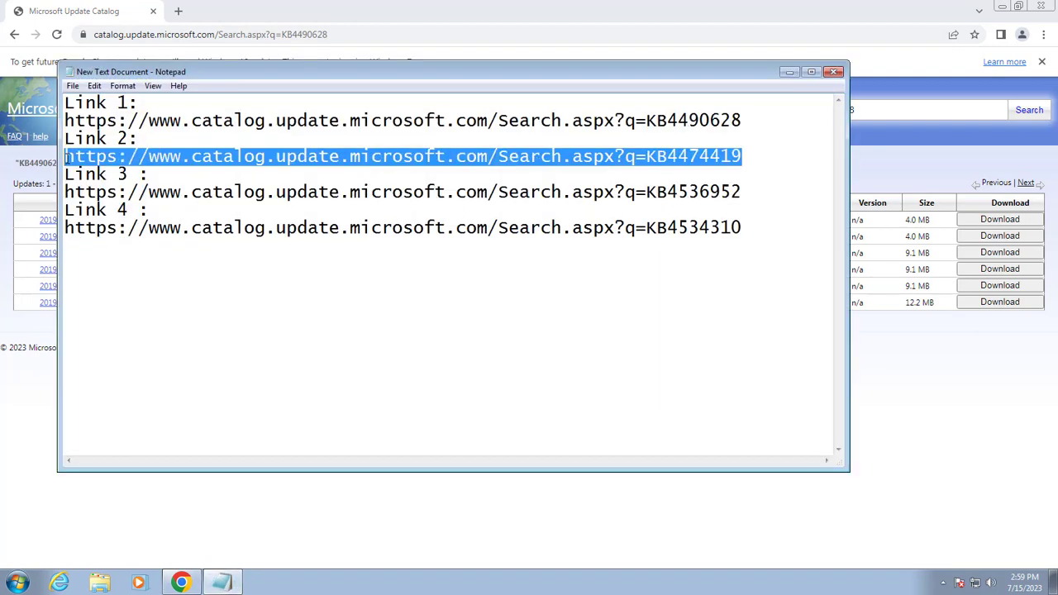
pyautogui.click(789, 73)
pyautogui.click(393, 34)
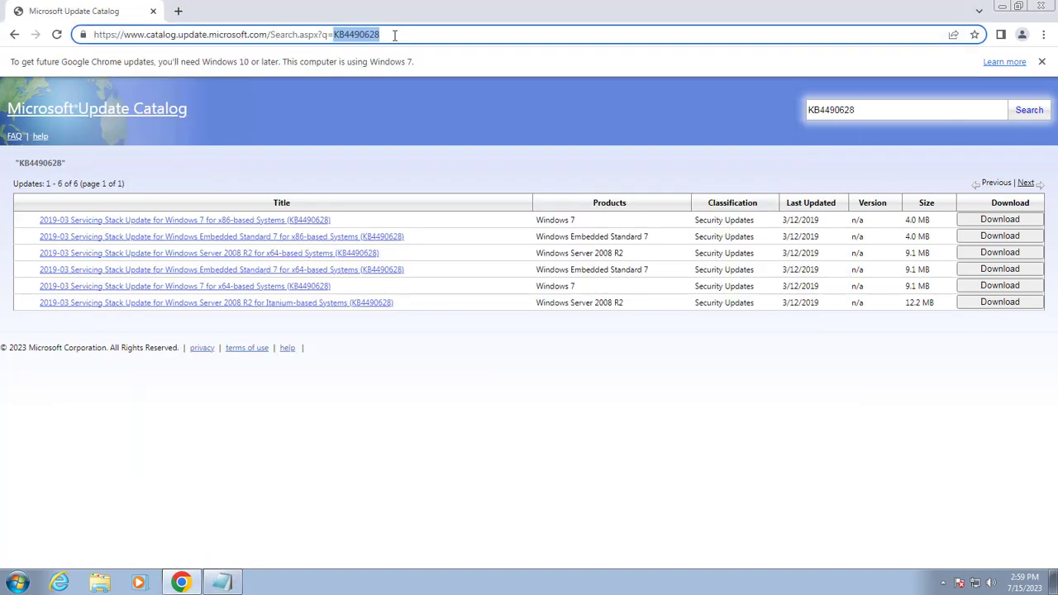
pyautogui.hotkey('ctrl', 'v')
pyautogui.press('Return')
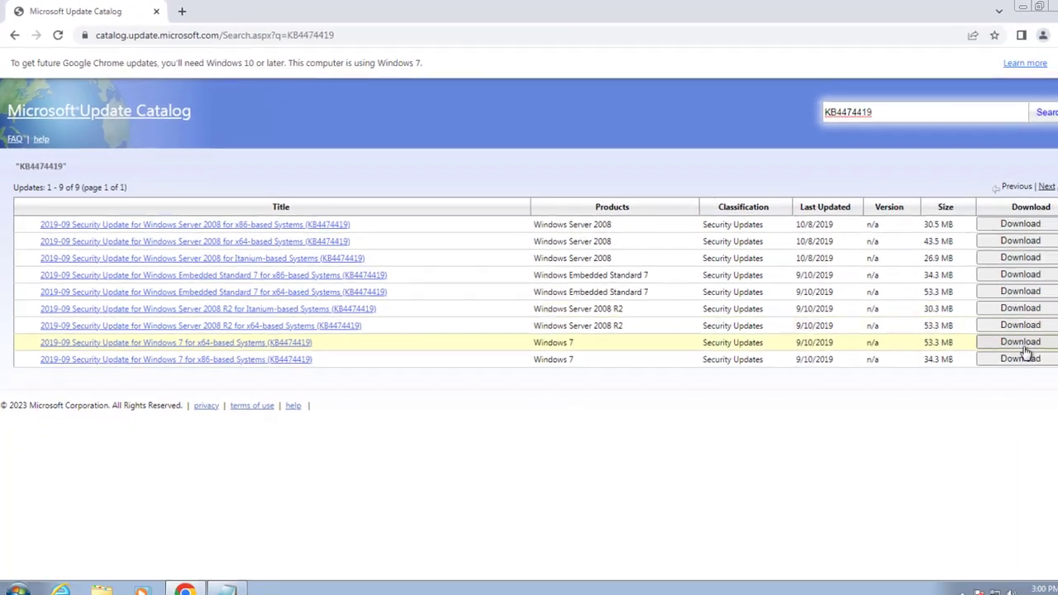
# Download the KB4474419 security update for Windows 7 x64-based systems and run the downloaded .msu file
pyautogui.click(1021, 343)
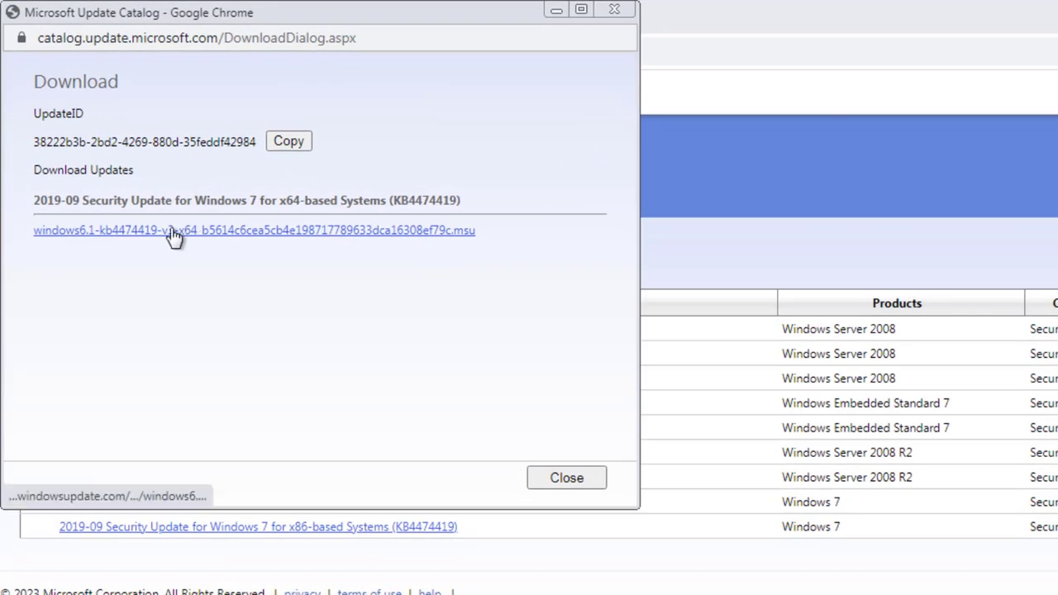
pyautogui.click(173, 232)
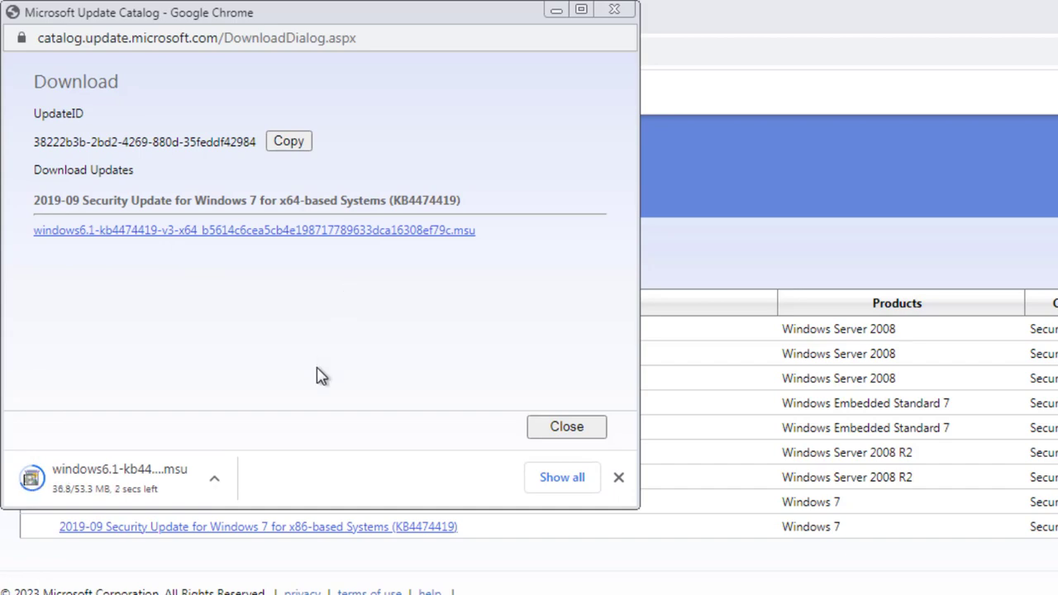
pyautogui.click(214, 478)
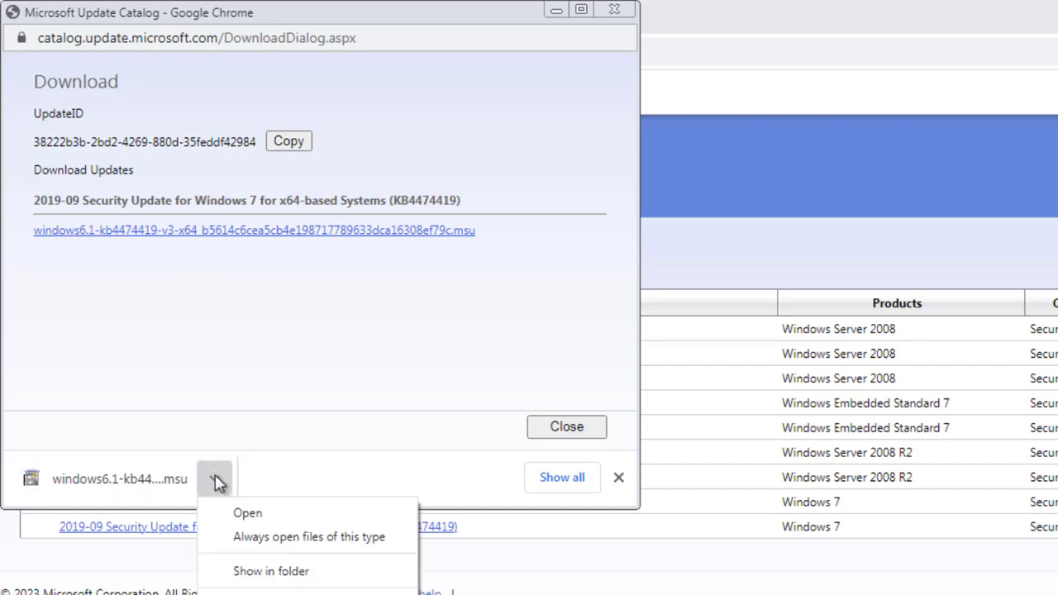
pyautogui.click(148, 488)
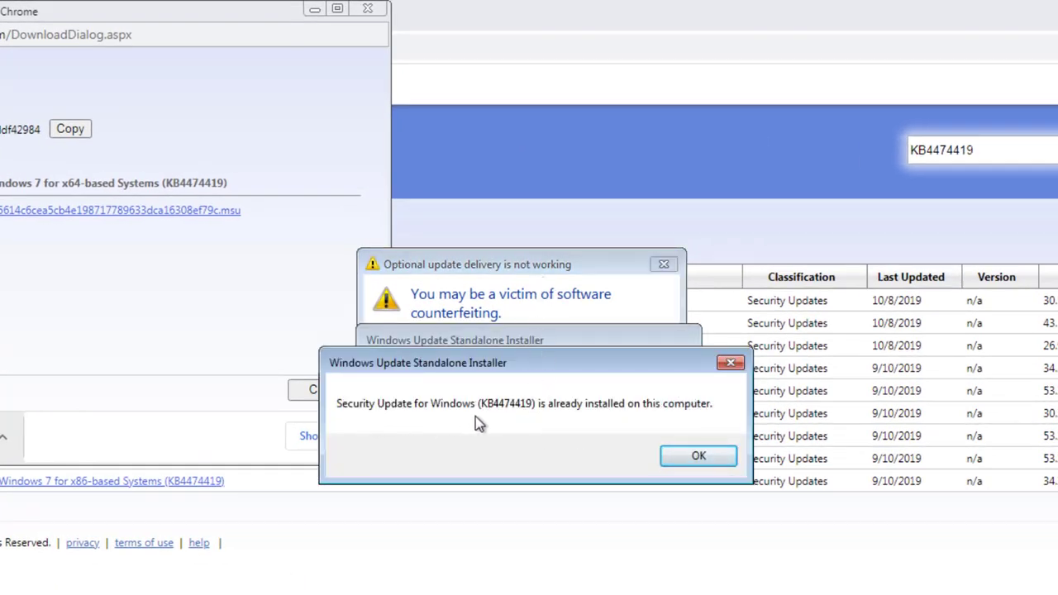
# Close the KB4474419 installer message, the genuine-Windows warning and the catalog's download window
pyautogui.click(674, 456)
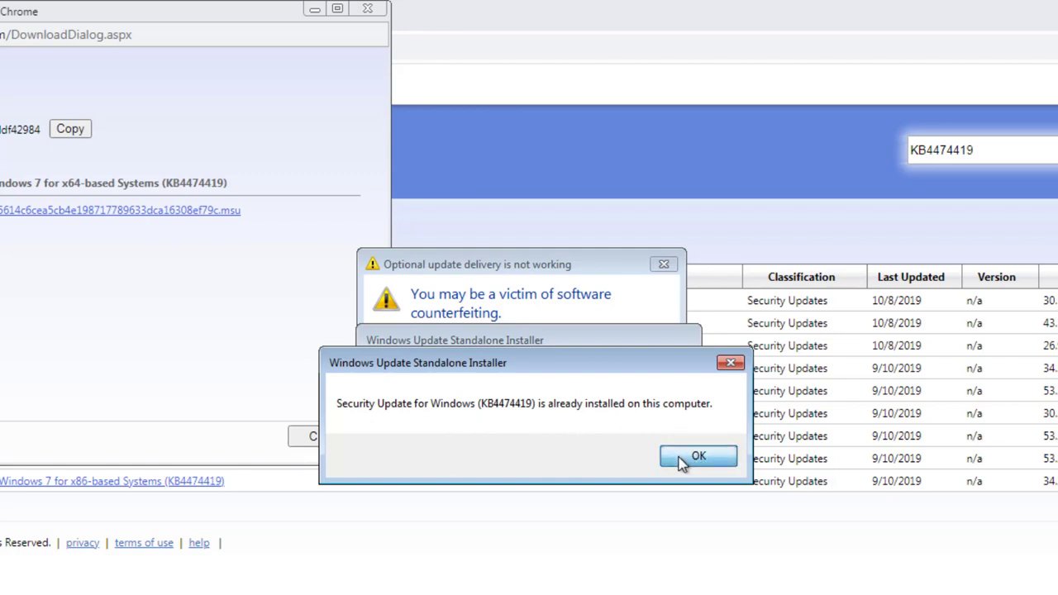
pyautogui.click(634, 456)
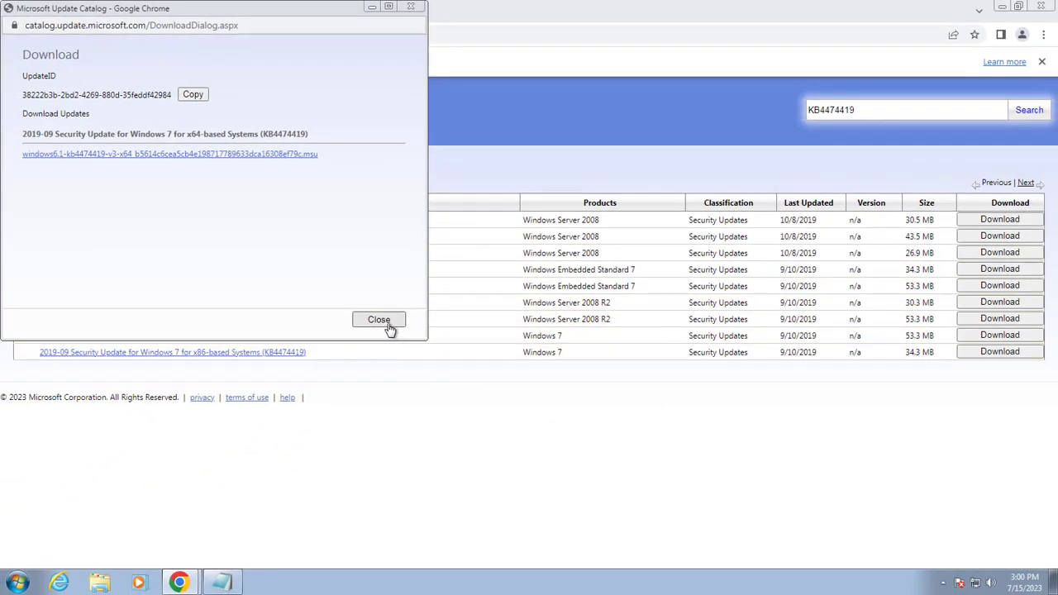
pyautogui.click(378, 320)
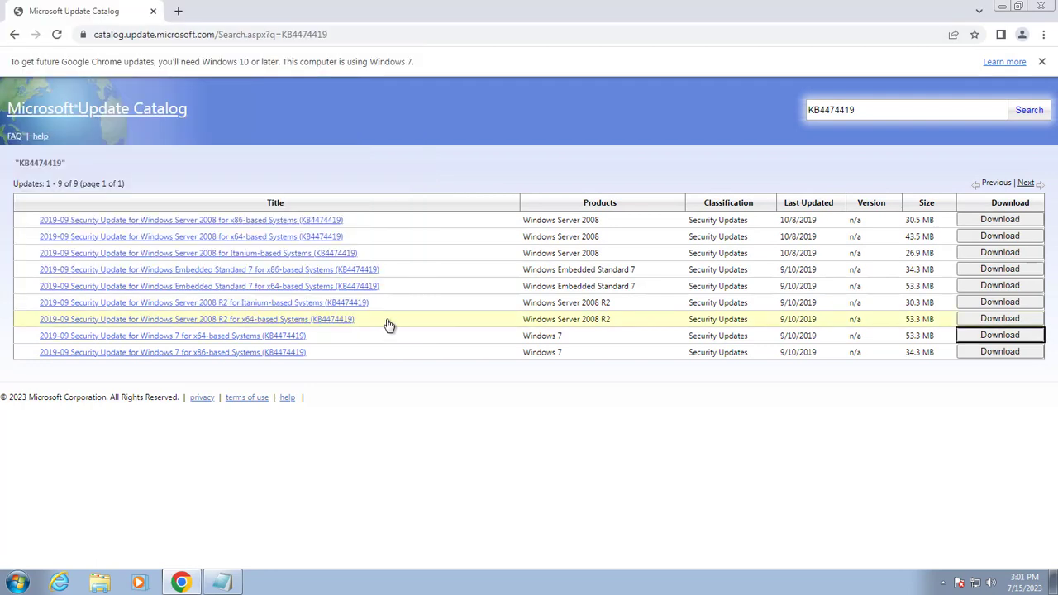
# Copy the Link 3 URL for KB4536952 from the Notepad text document and open it in place of the current catalog page
pyautogui.moveTo(237, 585)
pyautogui.click(233, 456)
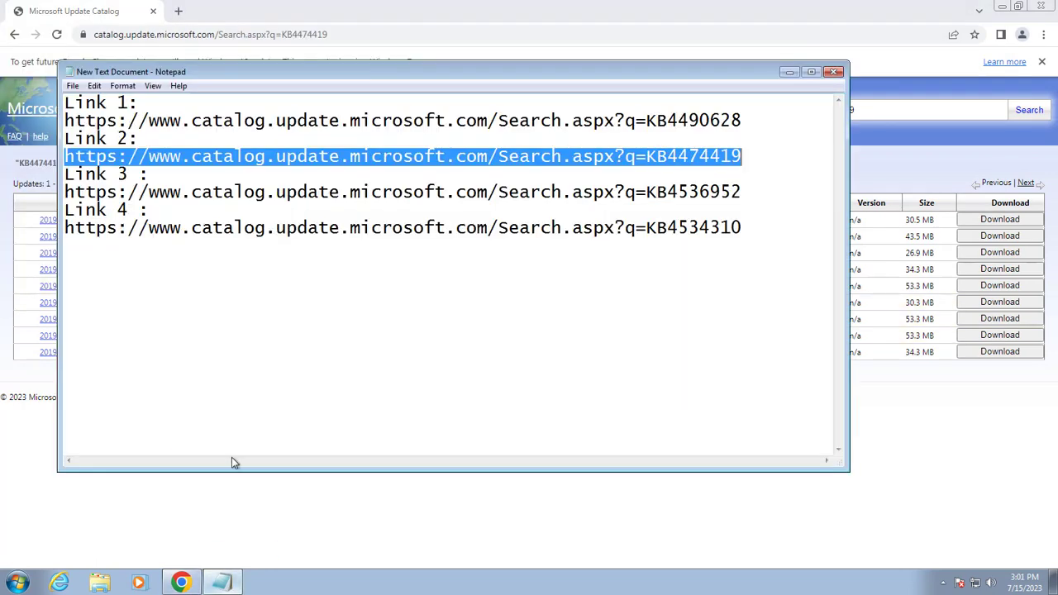
pyautogui.moveTo(66, 210); pyautogui.dragTo(241, 217)
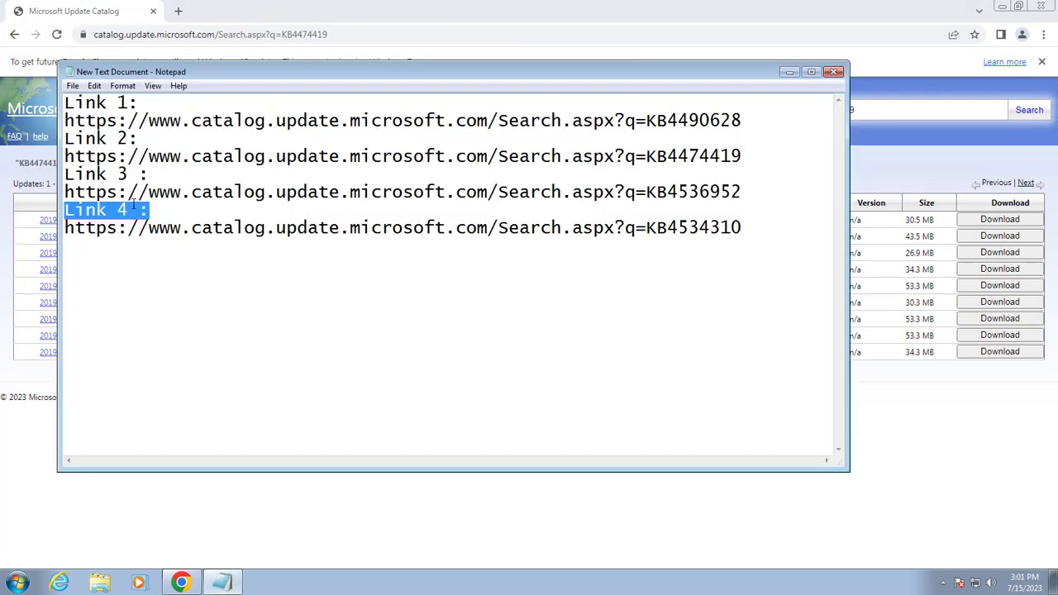
pyautogui.moveTo(66, 204); pyautogui.dragTo(74, 192)
pyautogui.click(789, 71)
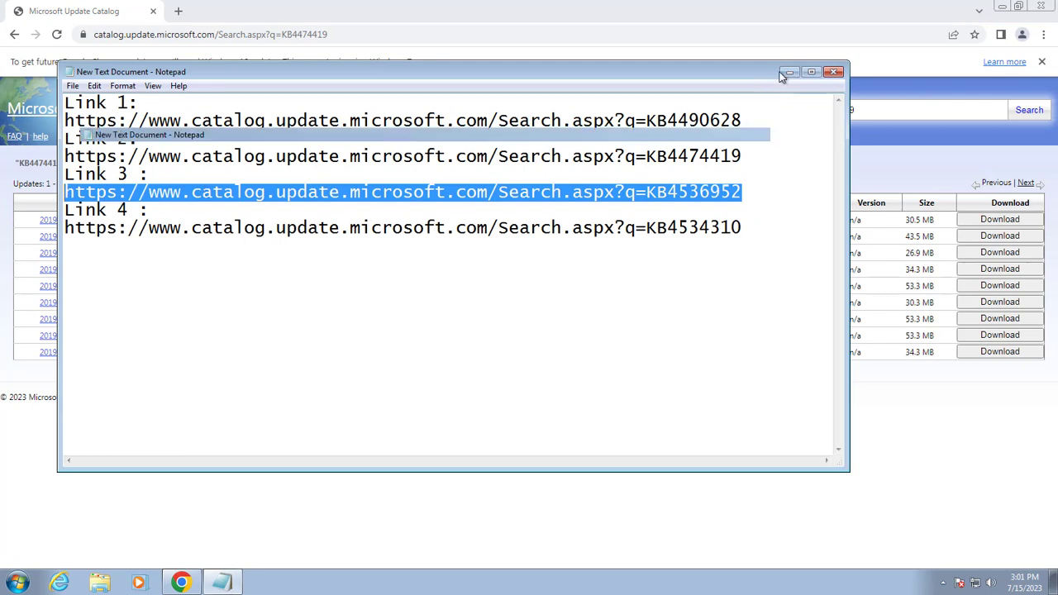
pyautogui.tripleClick(365, 35)
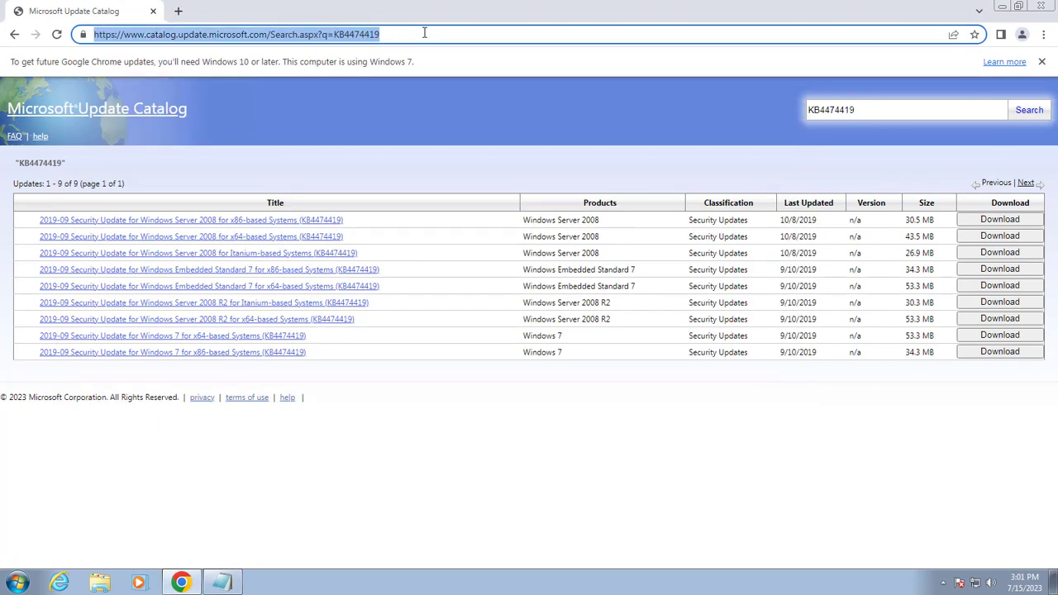
pyautogui.write('https://www.catalog.update.microsoft.com/Search.aspx?q=KB4536952')
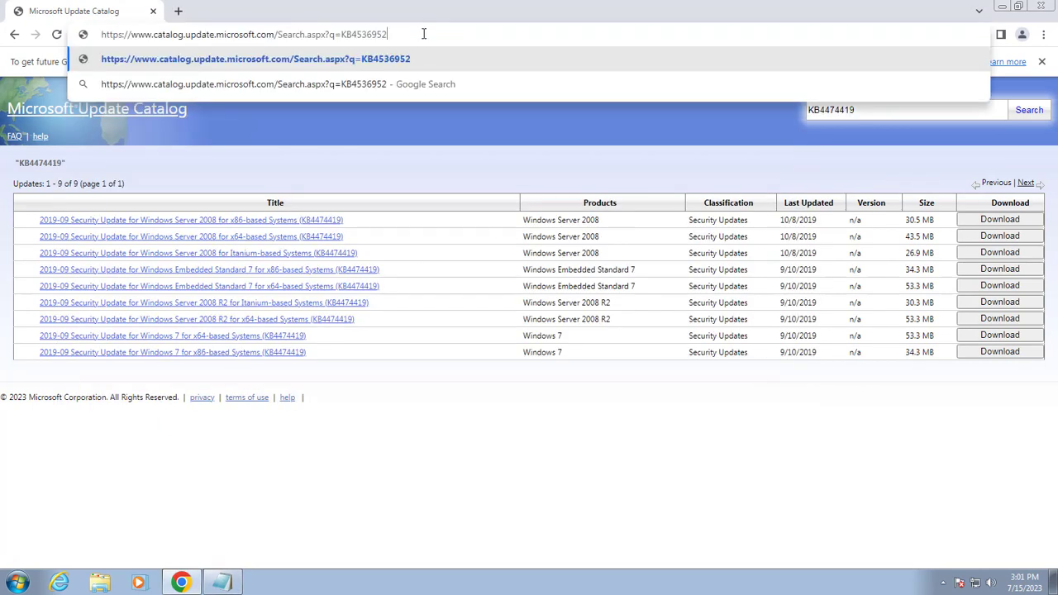
pyautogui.press('Return')
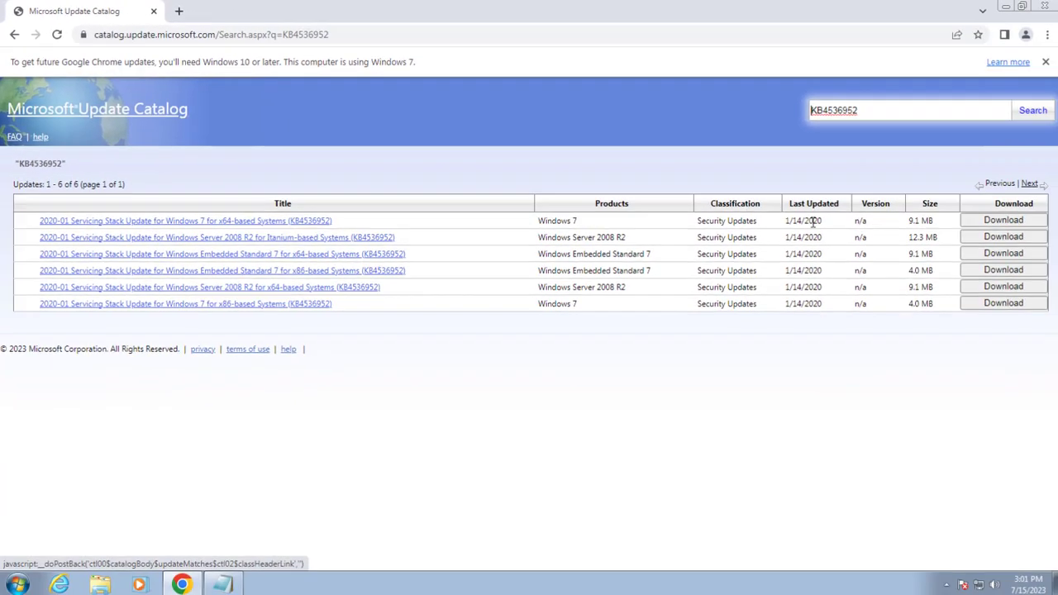
# Download the KB4536952 servicing stack update for Windows 7 x64-based systems and run the downloaded .msu file
pyautogui.click(1013, 222)
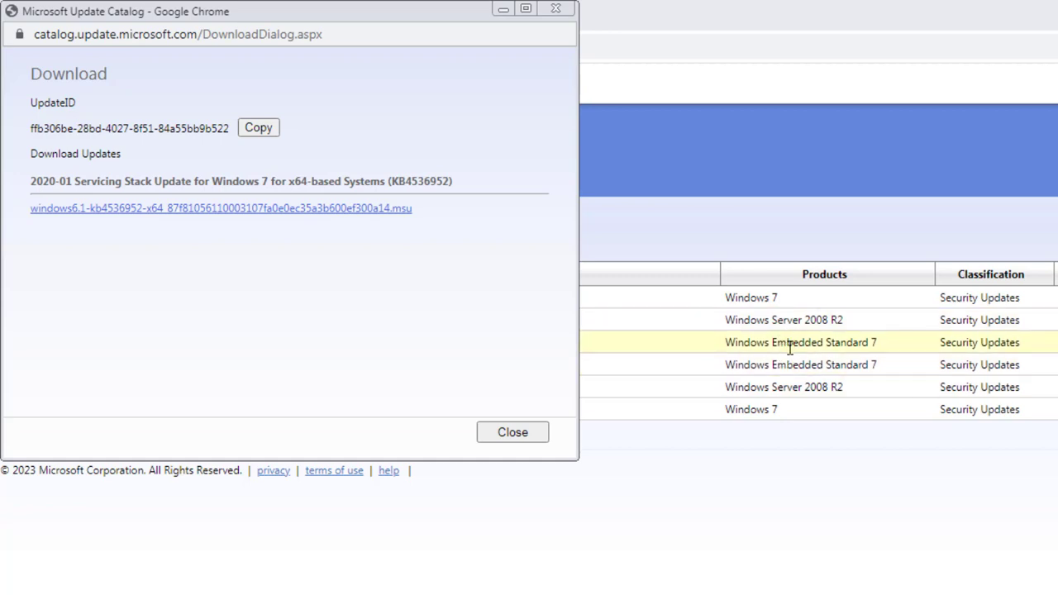
pyautogui.click(168, 211)
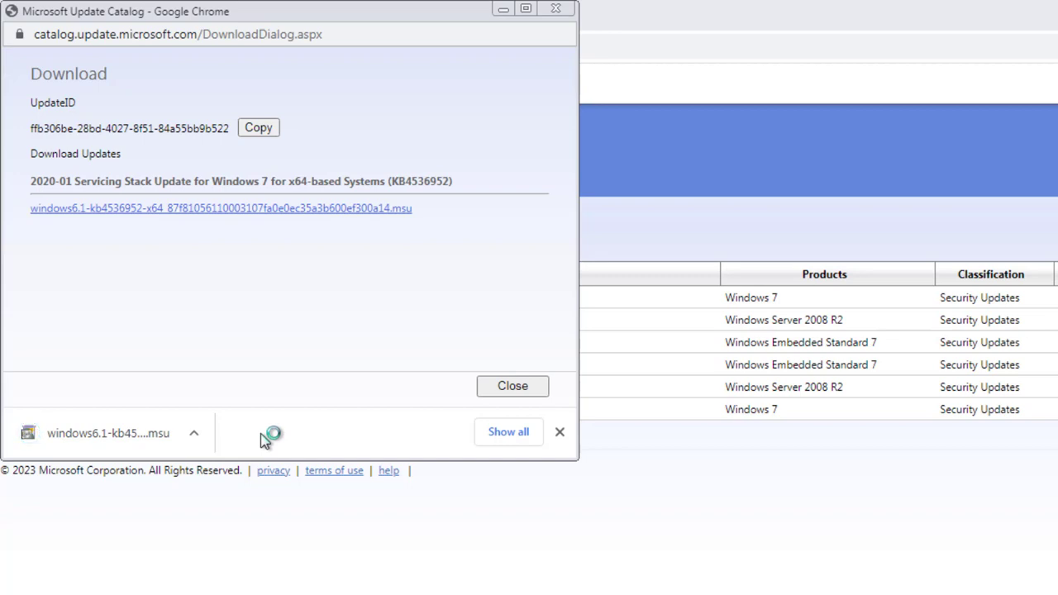
pyautogui.click(52, 442)
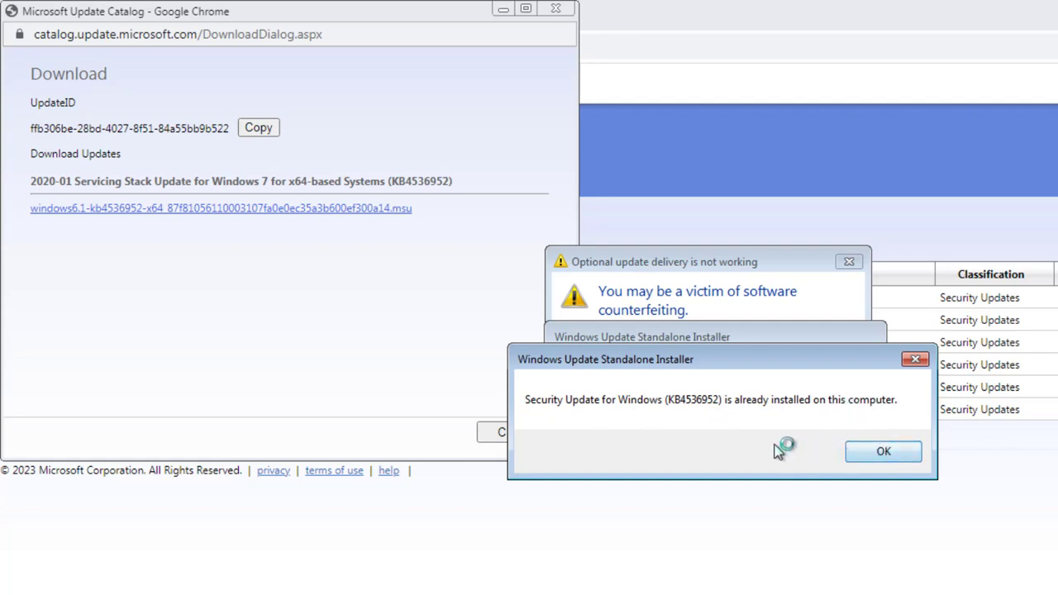
# Dismiss the KB4536952 installer message and genuine-Windows warning, and close the catalog's download window
pyautogui.click(866, 450)
pyautogui.click(821, 444)
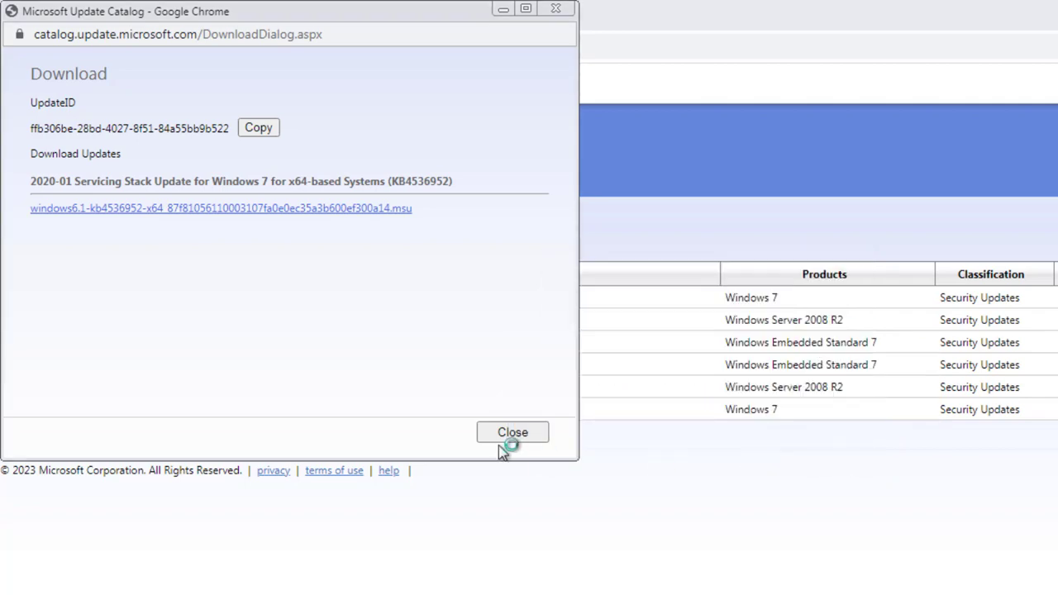
pyautogui.click(509, 432)
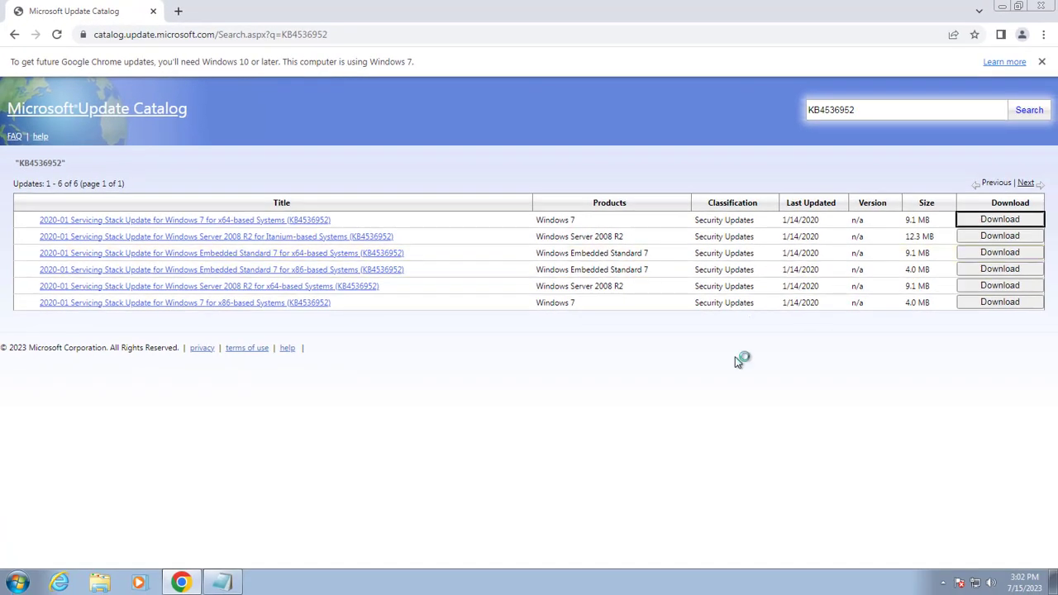
# Copy the Link 4 URL for KB4534310 from the Notepad text document
pyautogui.click(222, 583)
pyautogui.click(352, 373)
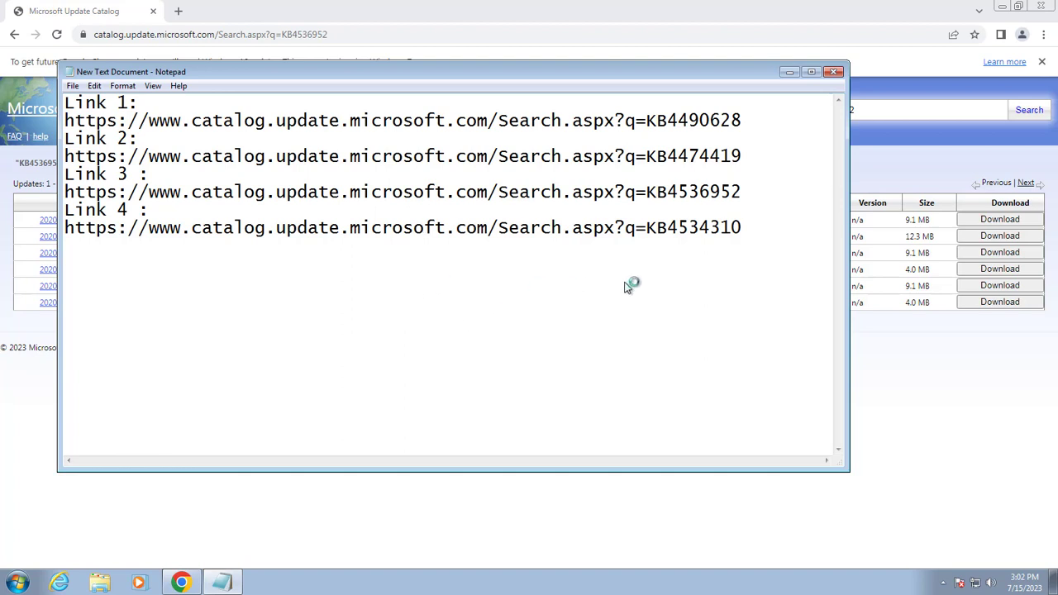
pyautogui.doubleClick(760, 229)
pyautogui.moveTo(616, 228); pyautogui.dragTo(66, 229)
pyautogui.click(738, 230)
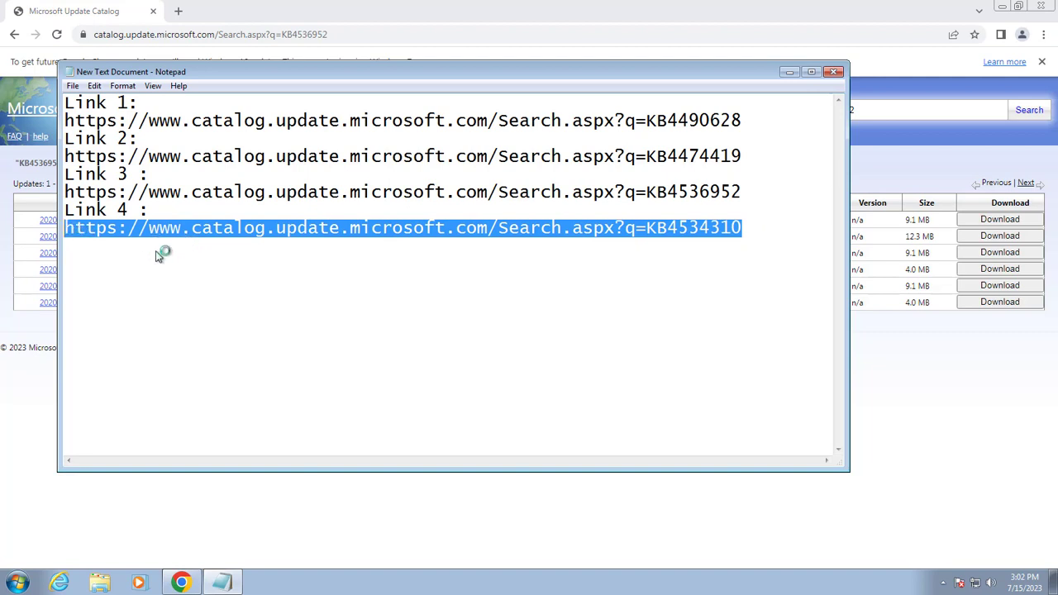
pyautogui.click(463, 260)
pyautogui.moveTo(744, 227); pyautogui.dragTo(69, 231)
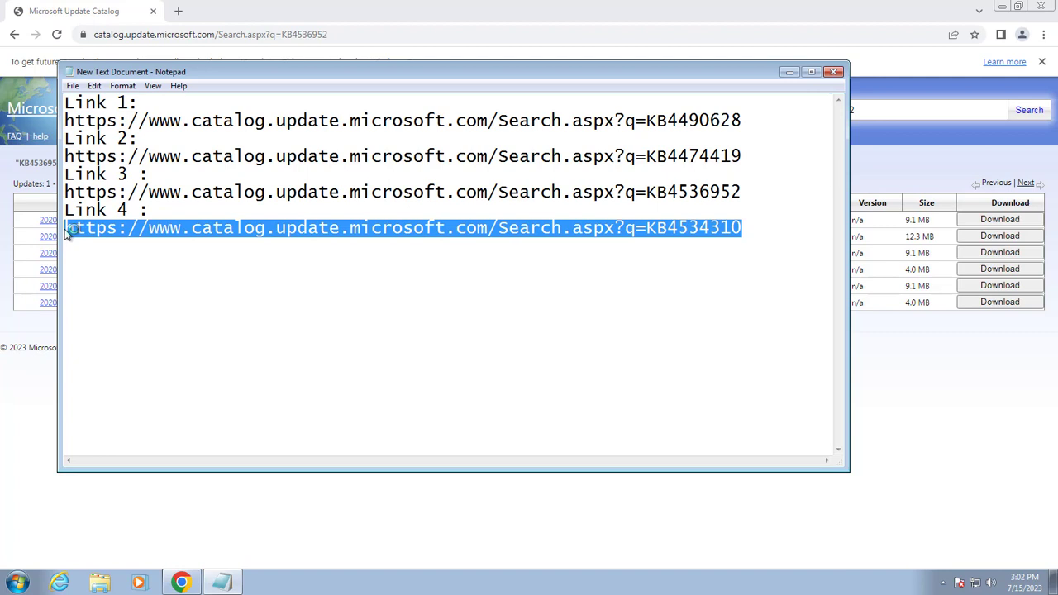
pyautogui.rightClick(146, 234)
pyautogui.click(175, 275)
# Minimize Notepad and load the copied KB4534310 URL in Chrome in place of the KB4536952 catalog page
pyautogui.click(787, 75)
pyautogui.click(344, 34)
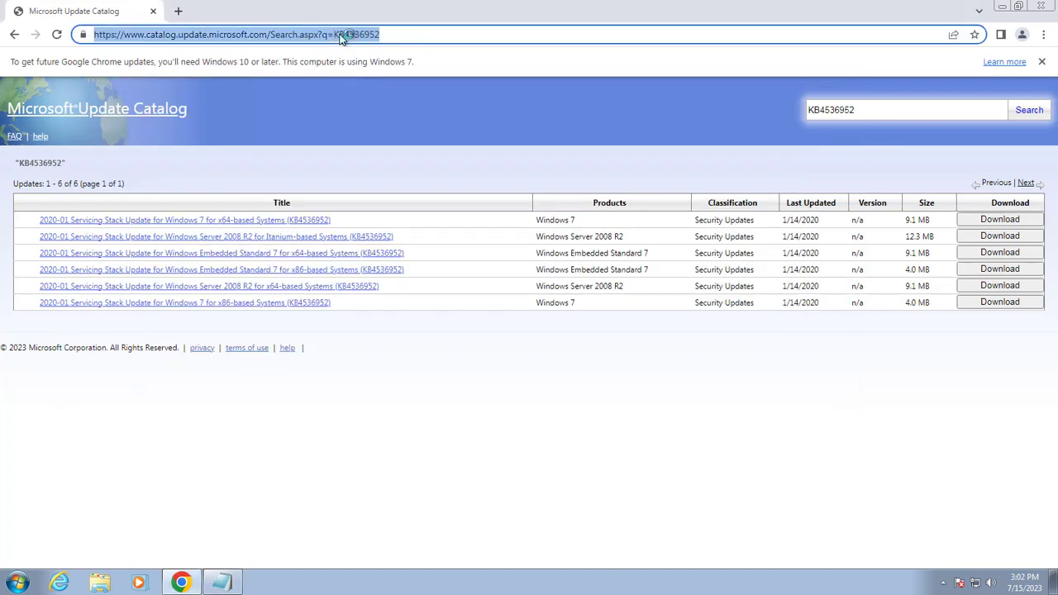
pyautogui.hotkey('ctrl', 'v')
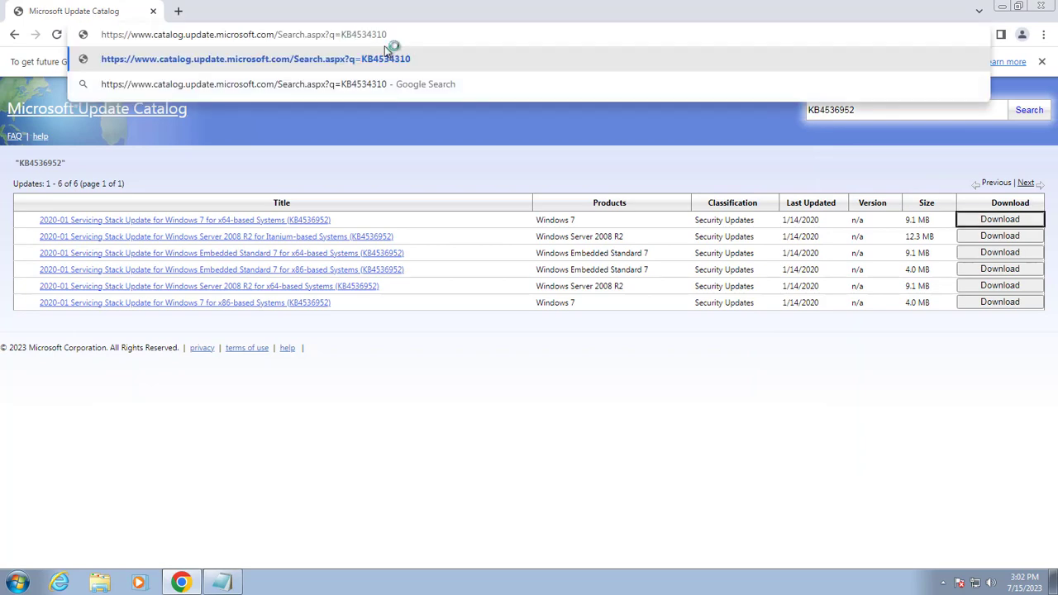
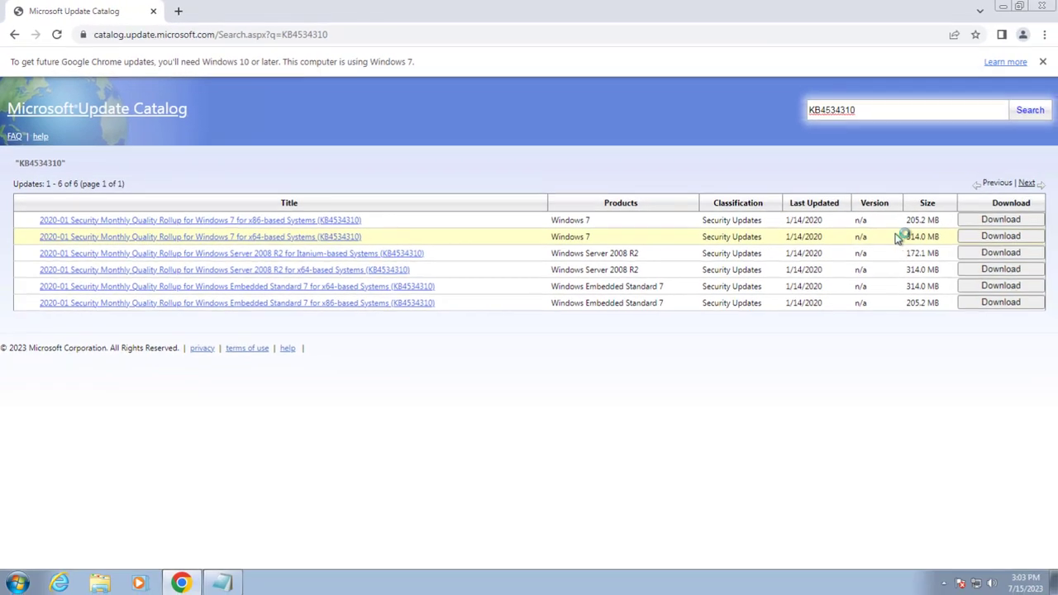
# Download the KB4534310 security monthly quality rollup for Windows 7 x64-based systems and run the downloaded .msu file
pyautogui.click(988, 237)
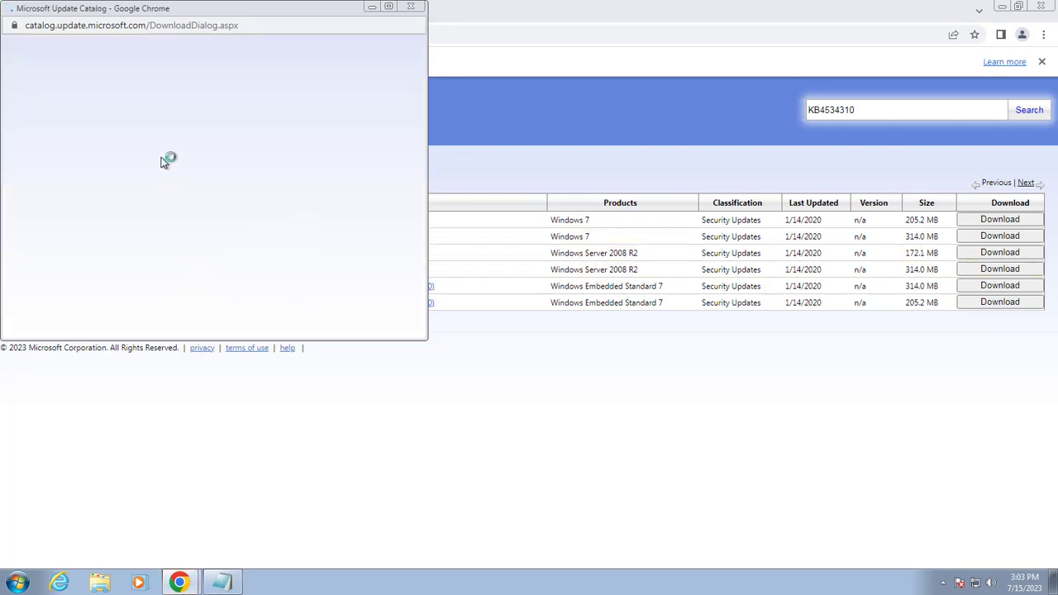
pyautogui.click(136, 159)
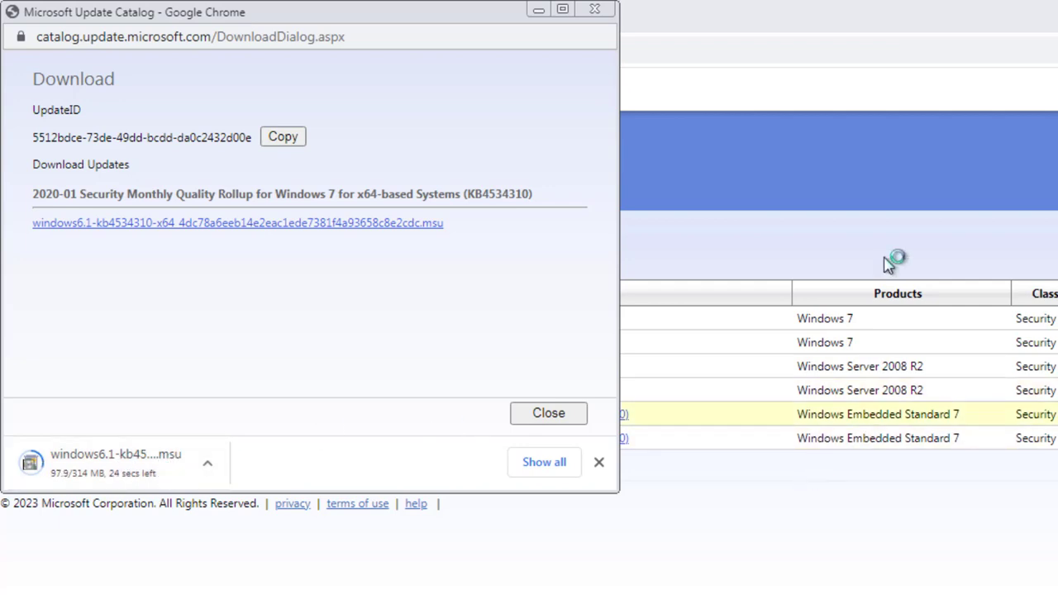
pyautogui.click(853, 21)
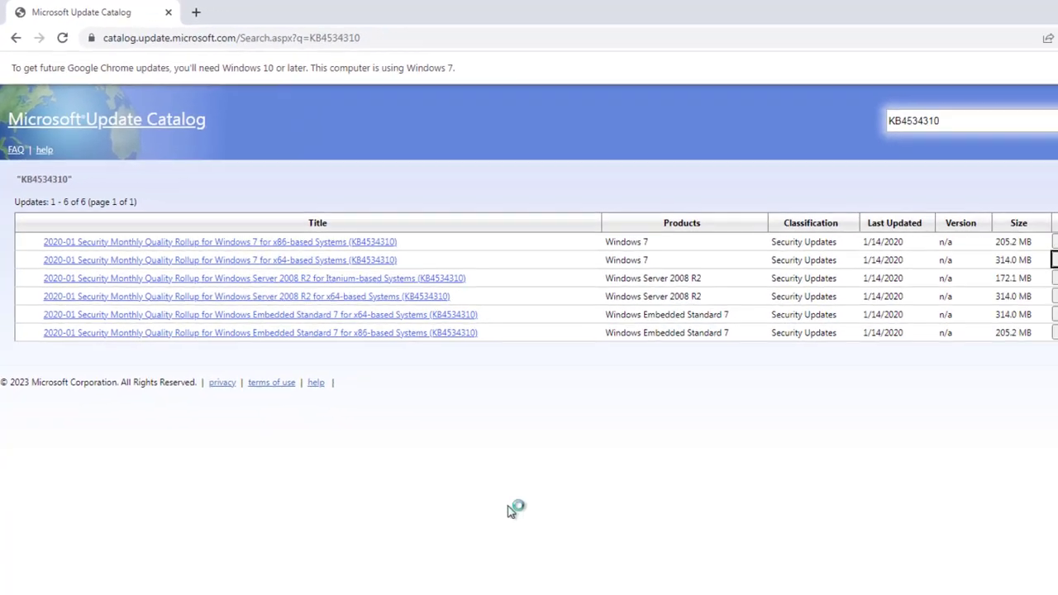
pyautogui.moveTo(178, 583)
pyautogui.click(218, 551)
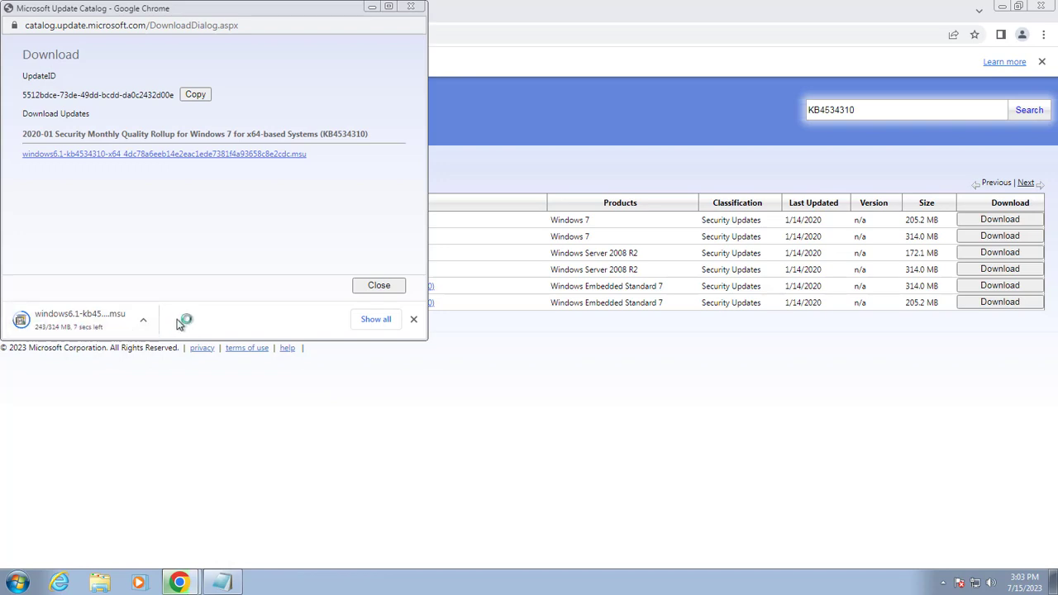
pyautogui.click(101, 322)
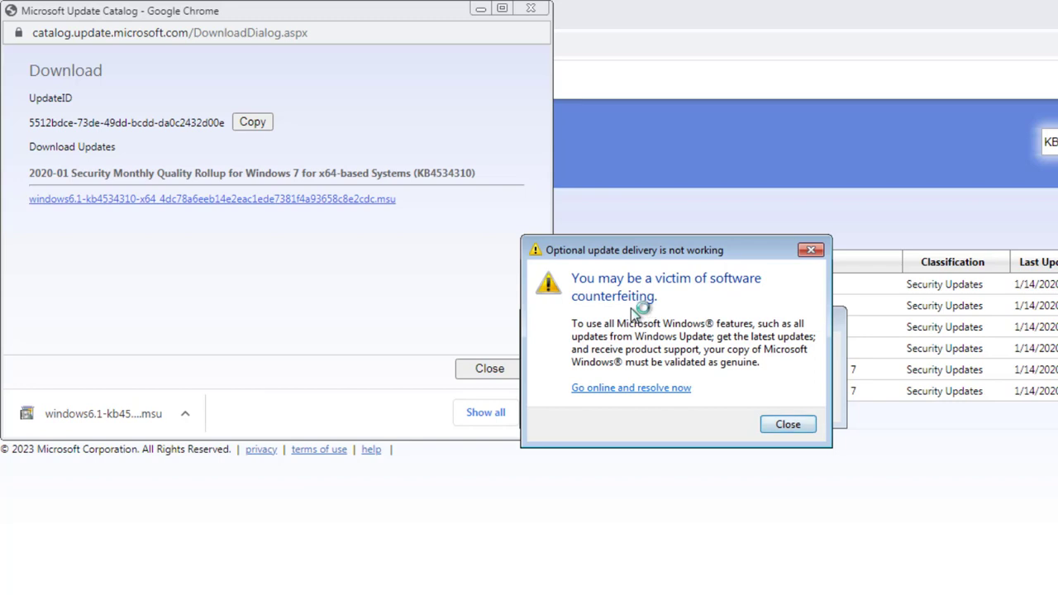
# Dismiss the genuine-Windows warning and the KB4534310 installer message, and close the catalog's download window
pyautogui.click(787, 425)
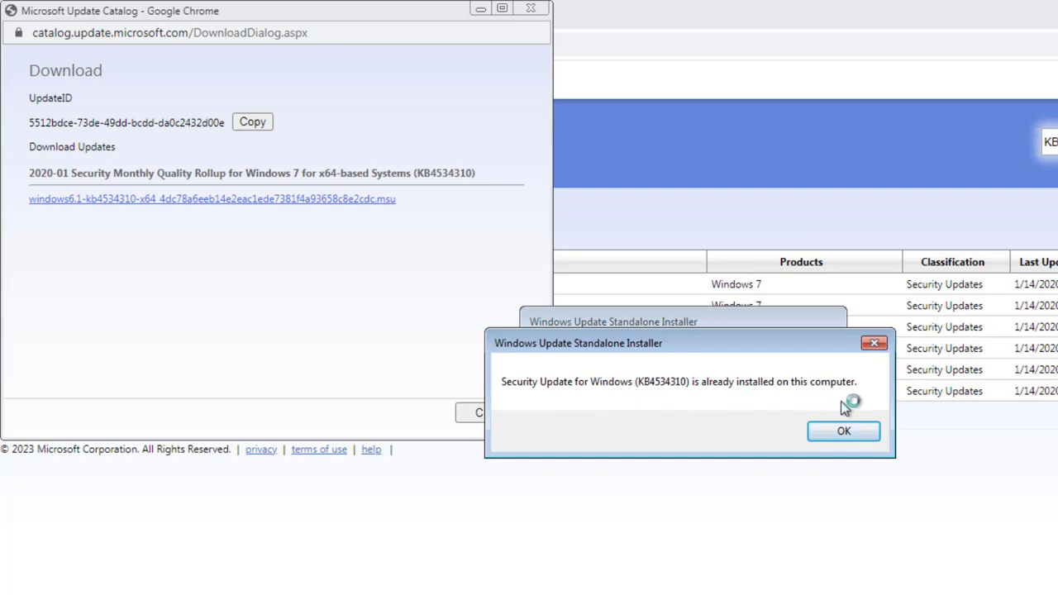
pyautogui.click(844, 434)
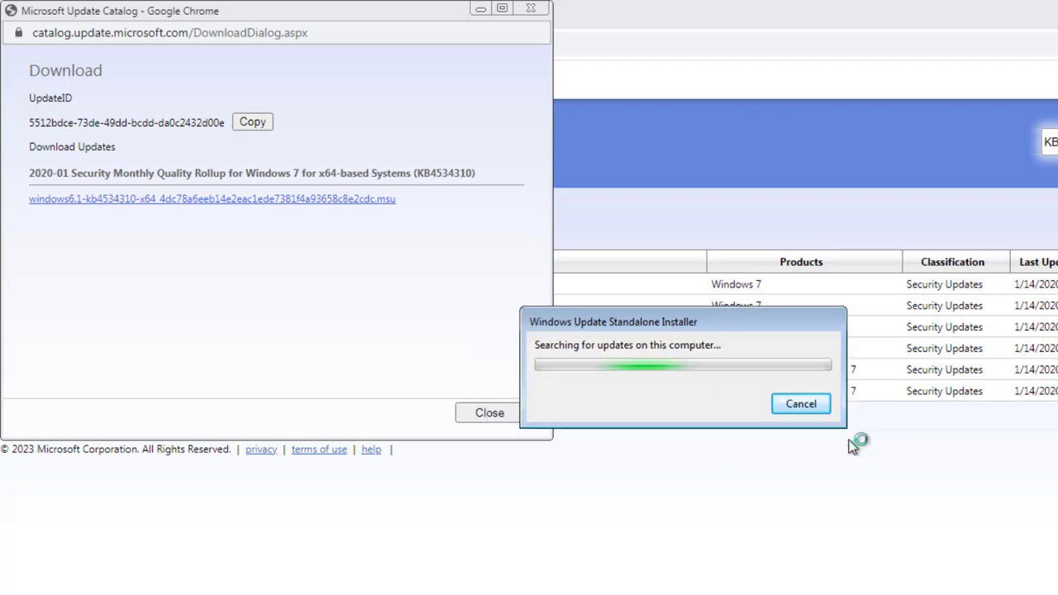
pyautogui.click(483, 415)
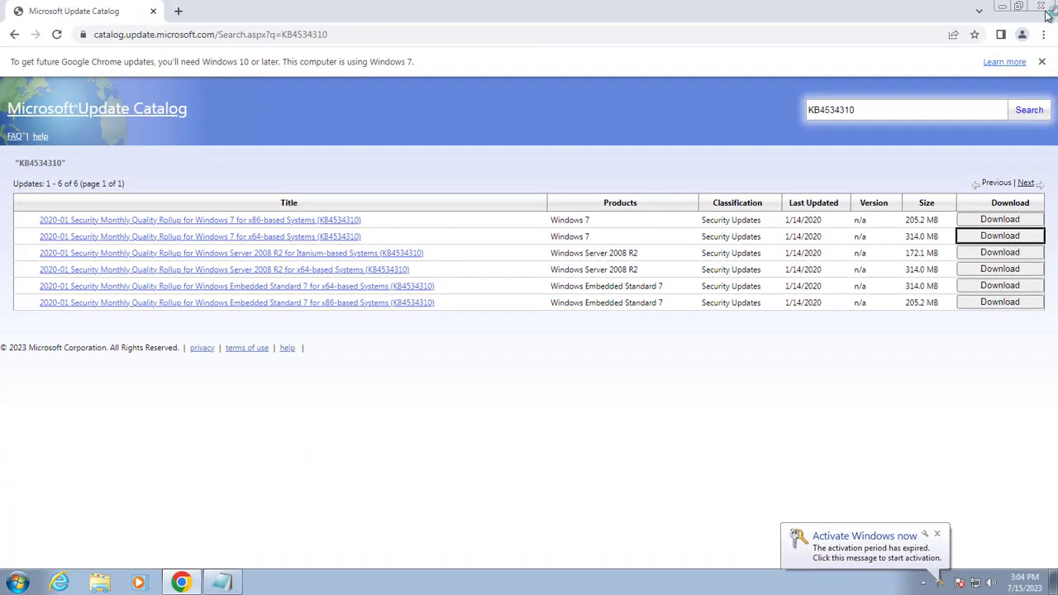
# Close Chrome and select the Roblox Player shortcut on the desktop
pyautogui.click(1043, 8)
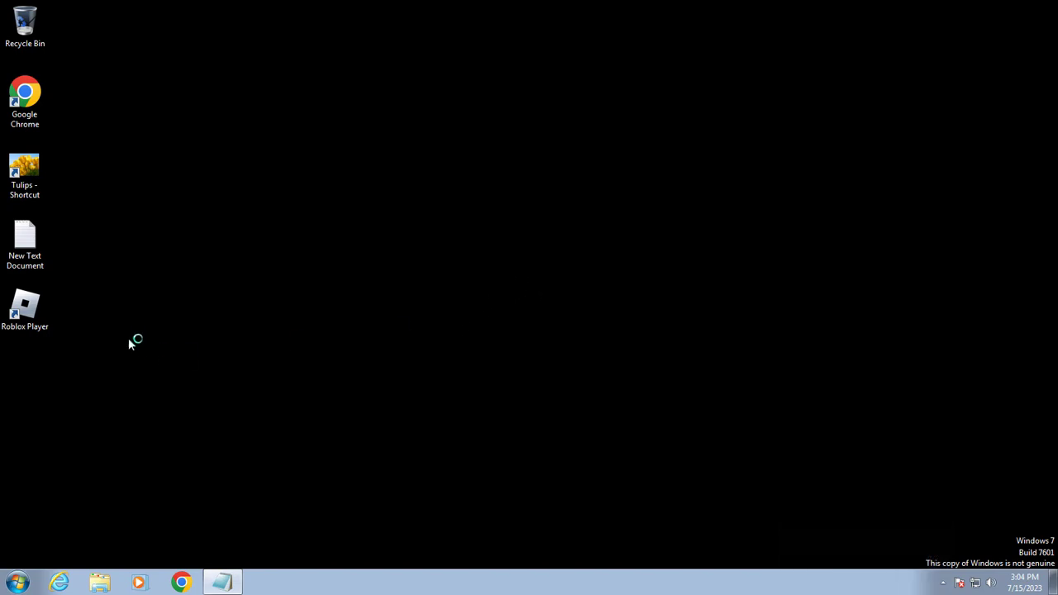
pyautogui.click(25, 310)
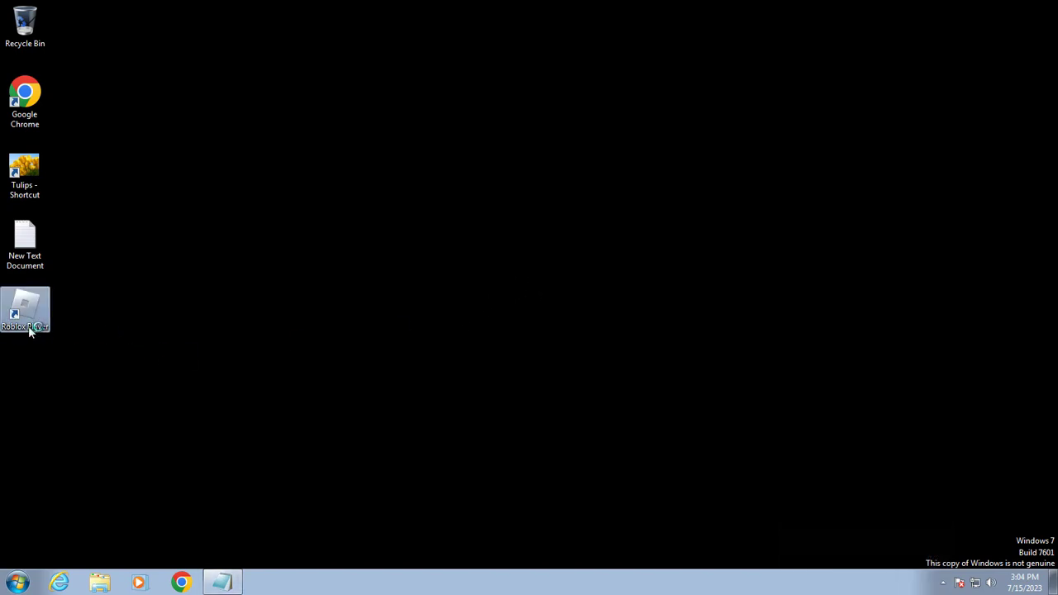